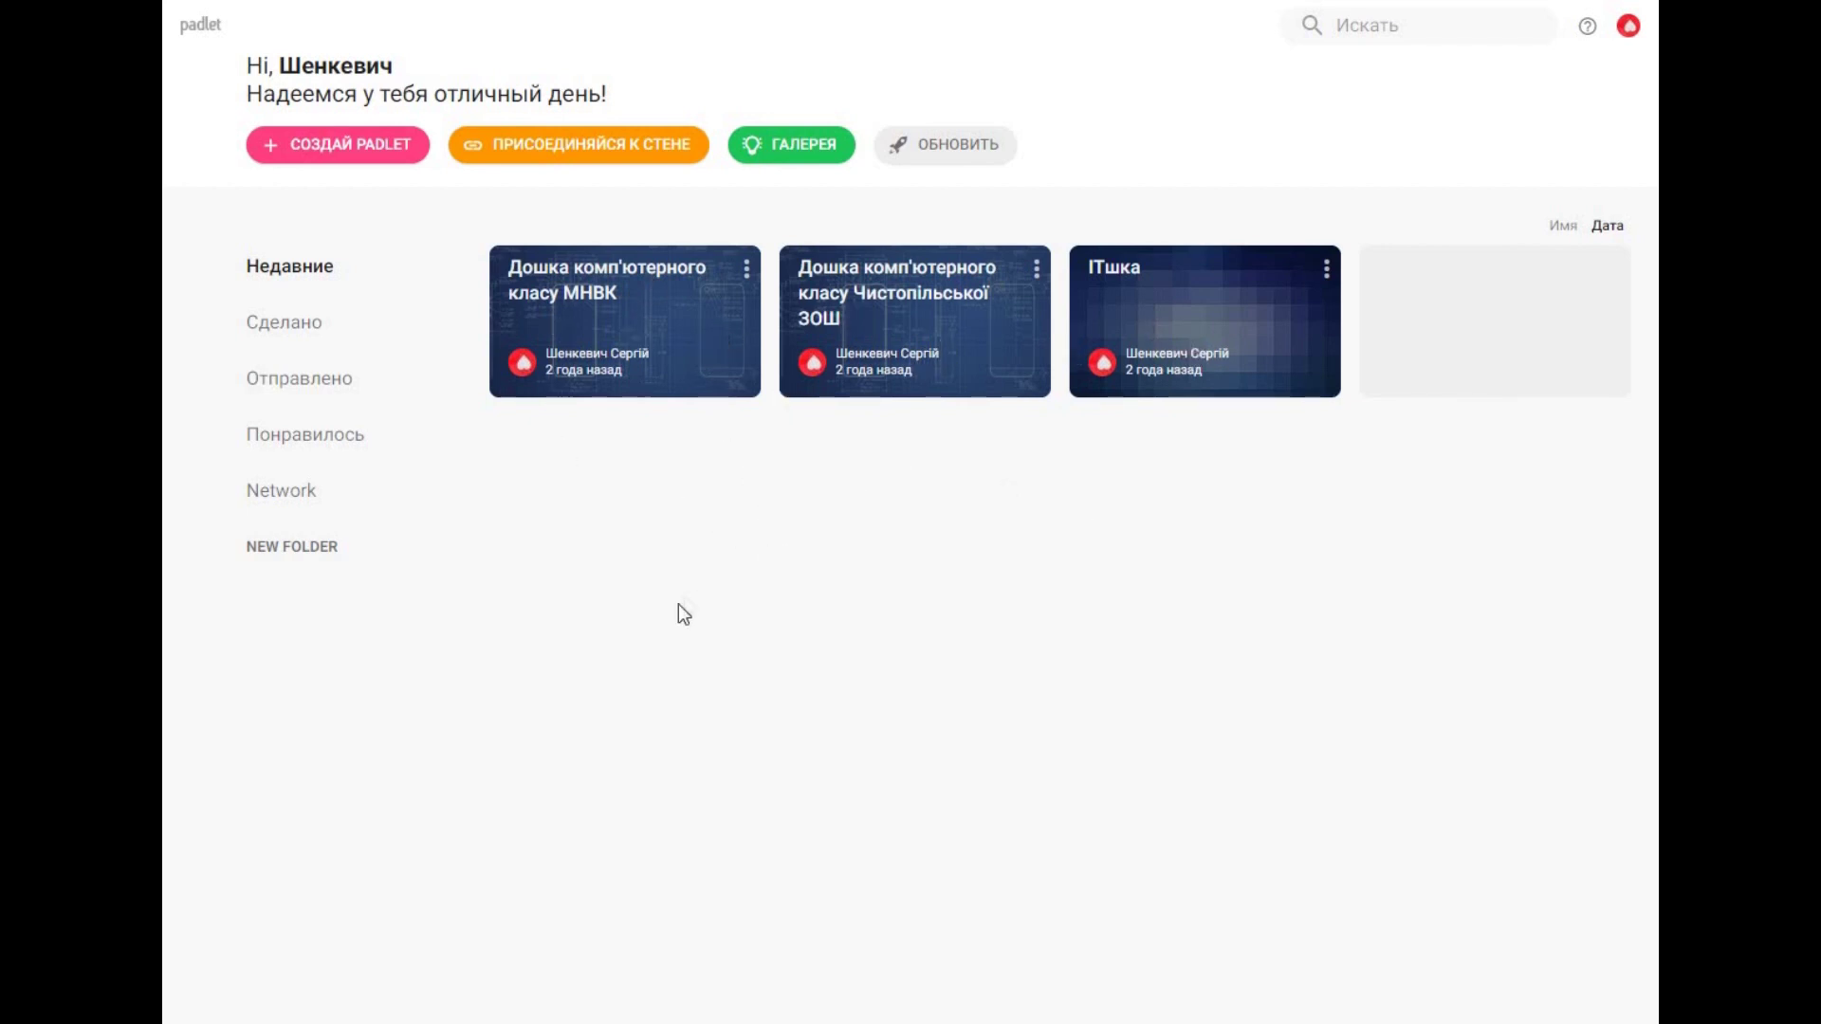
Open the 'Дошка комп'ютерного класу МНВК' board from the Padlet dashboard
click(583, 305)
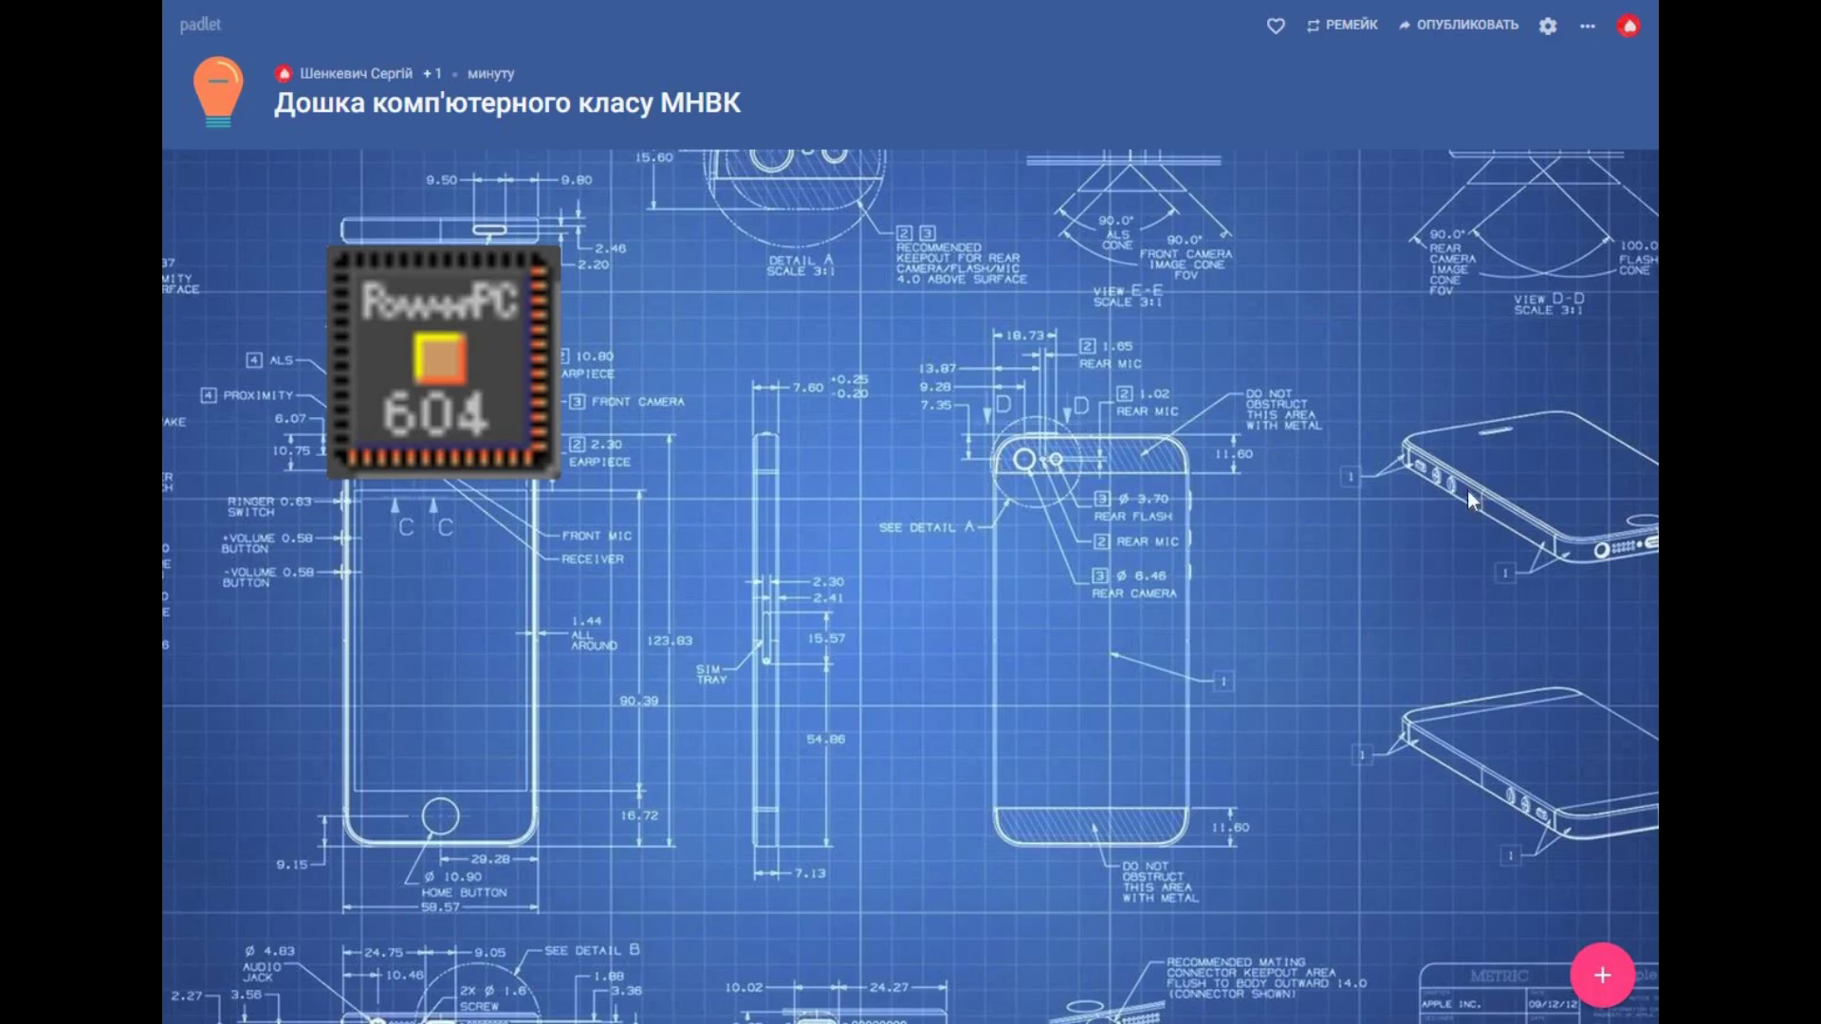
click(1547, 27)
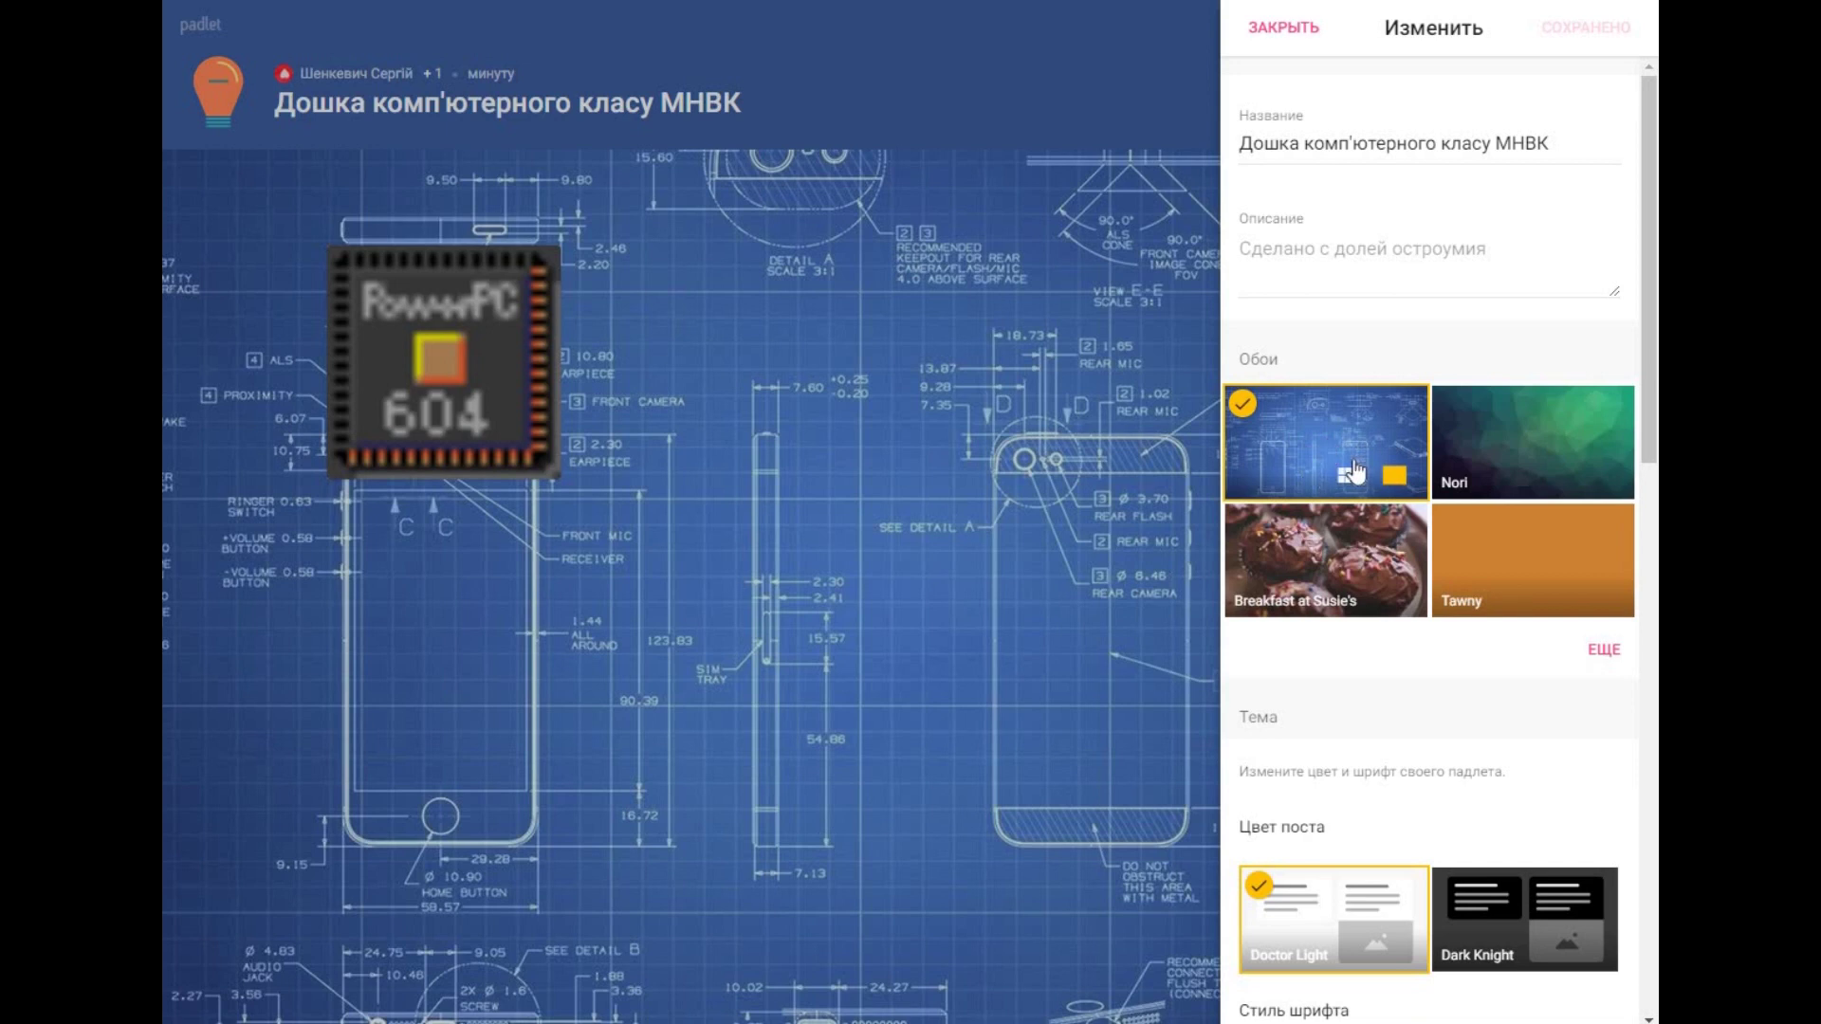
scroll(1394, 275, down, 2)
scroll(1423, 380, up, 2)
scroll(1514, 552, down, 2)
scroll(1514, 553, down, 3)
scroll(1479, 664, down, 3)
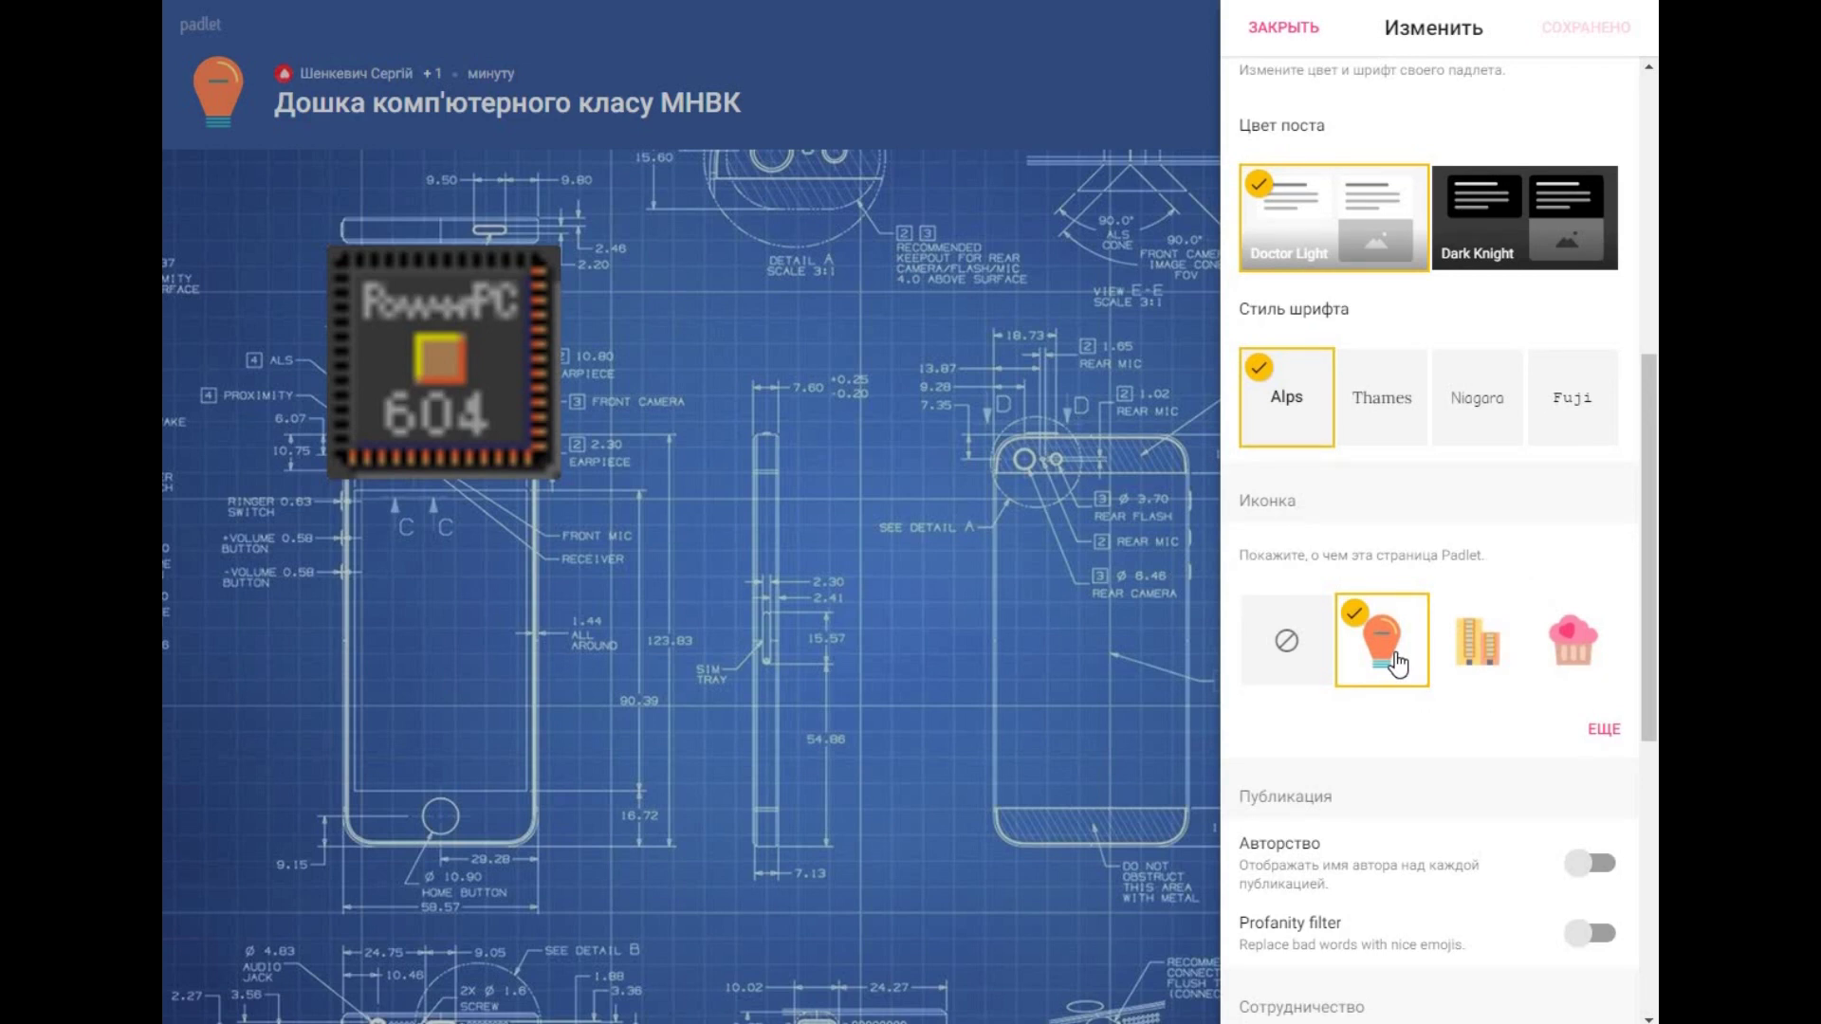
scroll(1397, 664, down, 3)
scroll(1397, 659, down, 2)
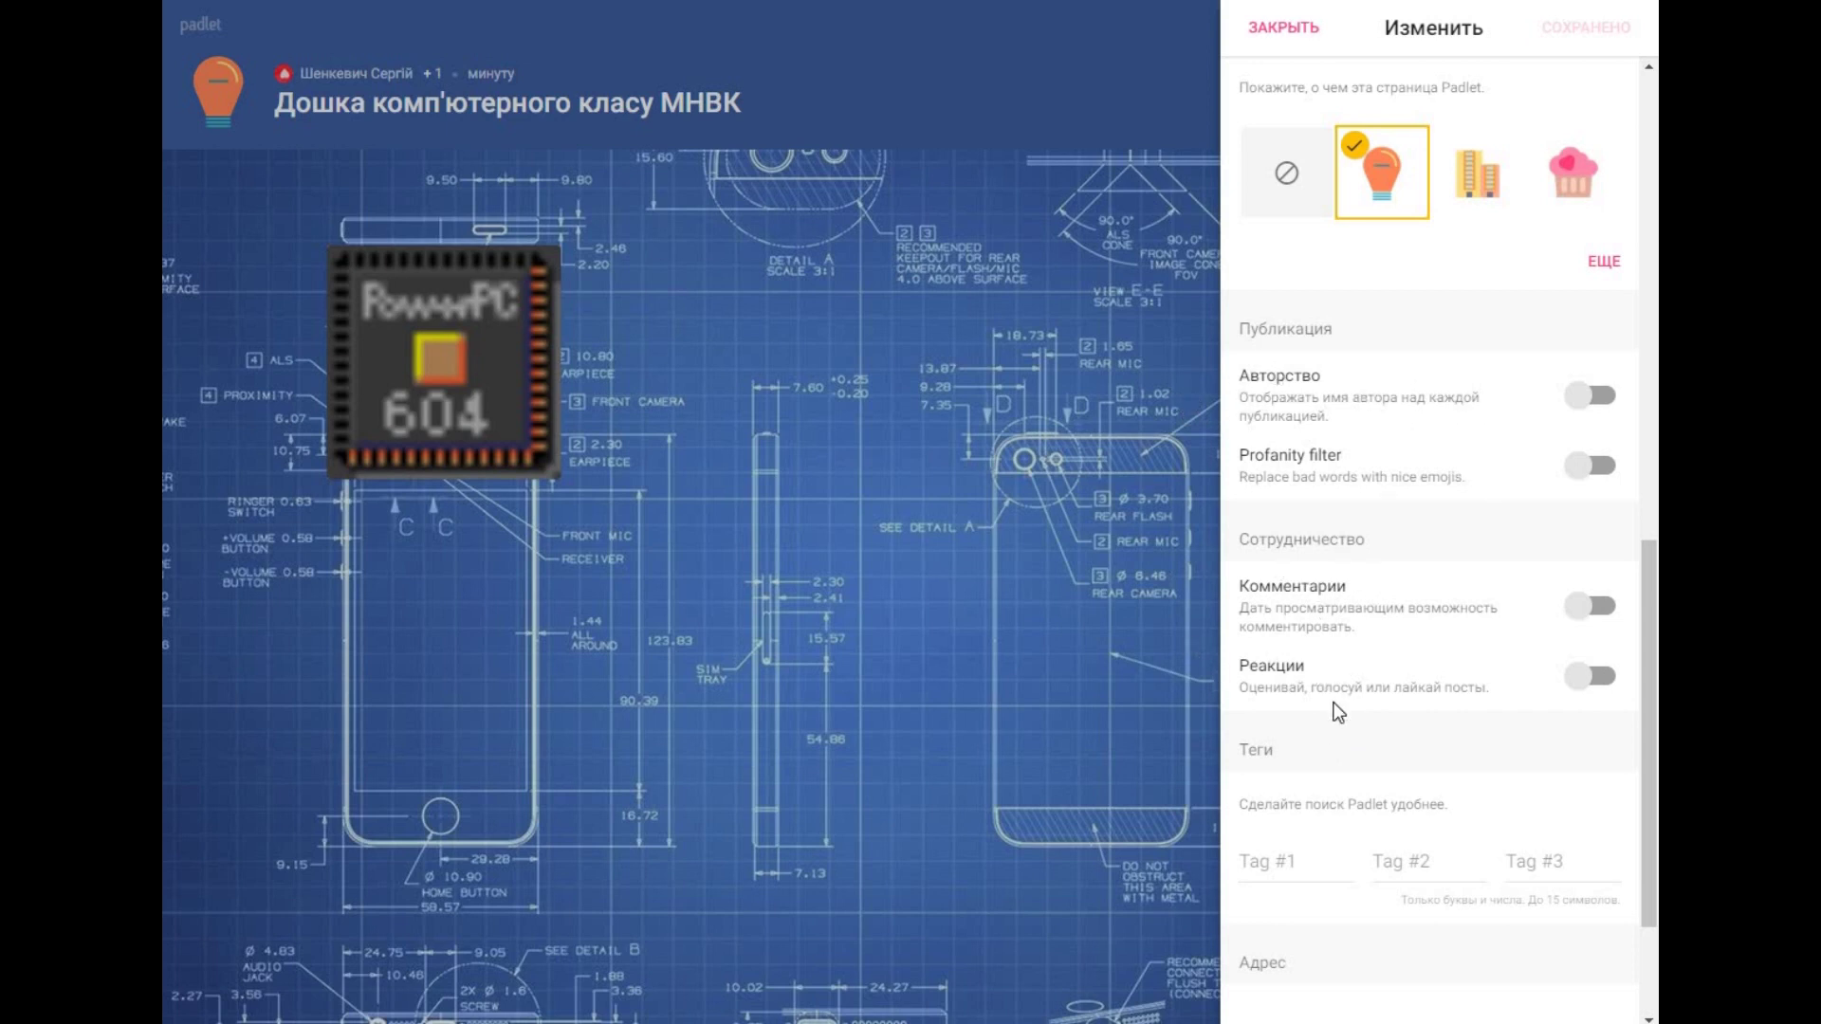
scroll(1337, 712, down, 1)
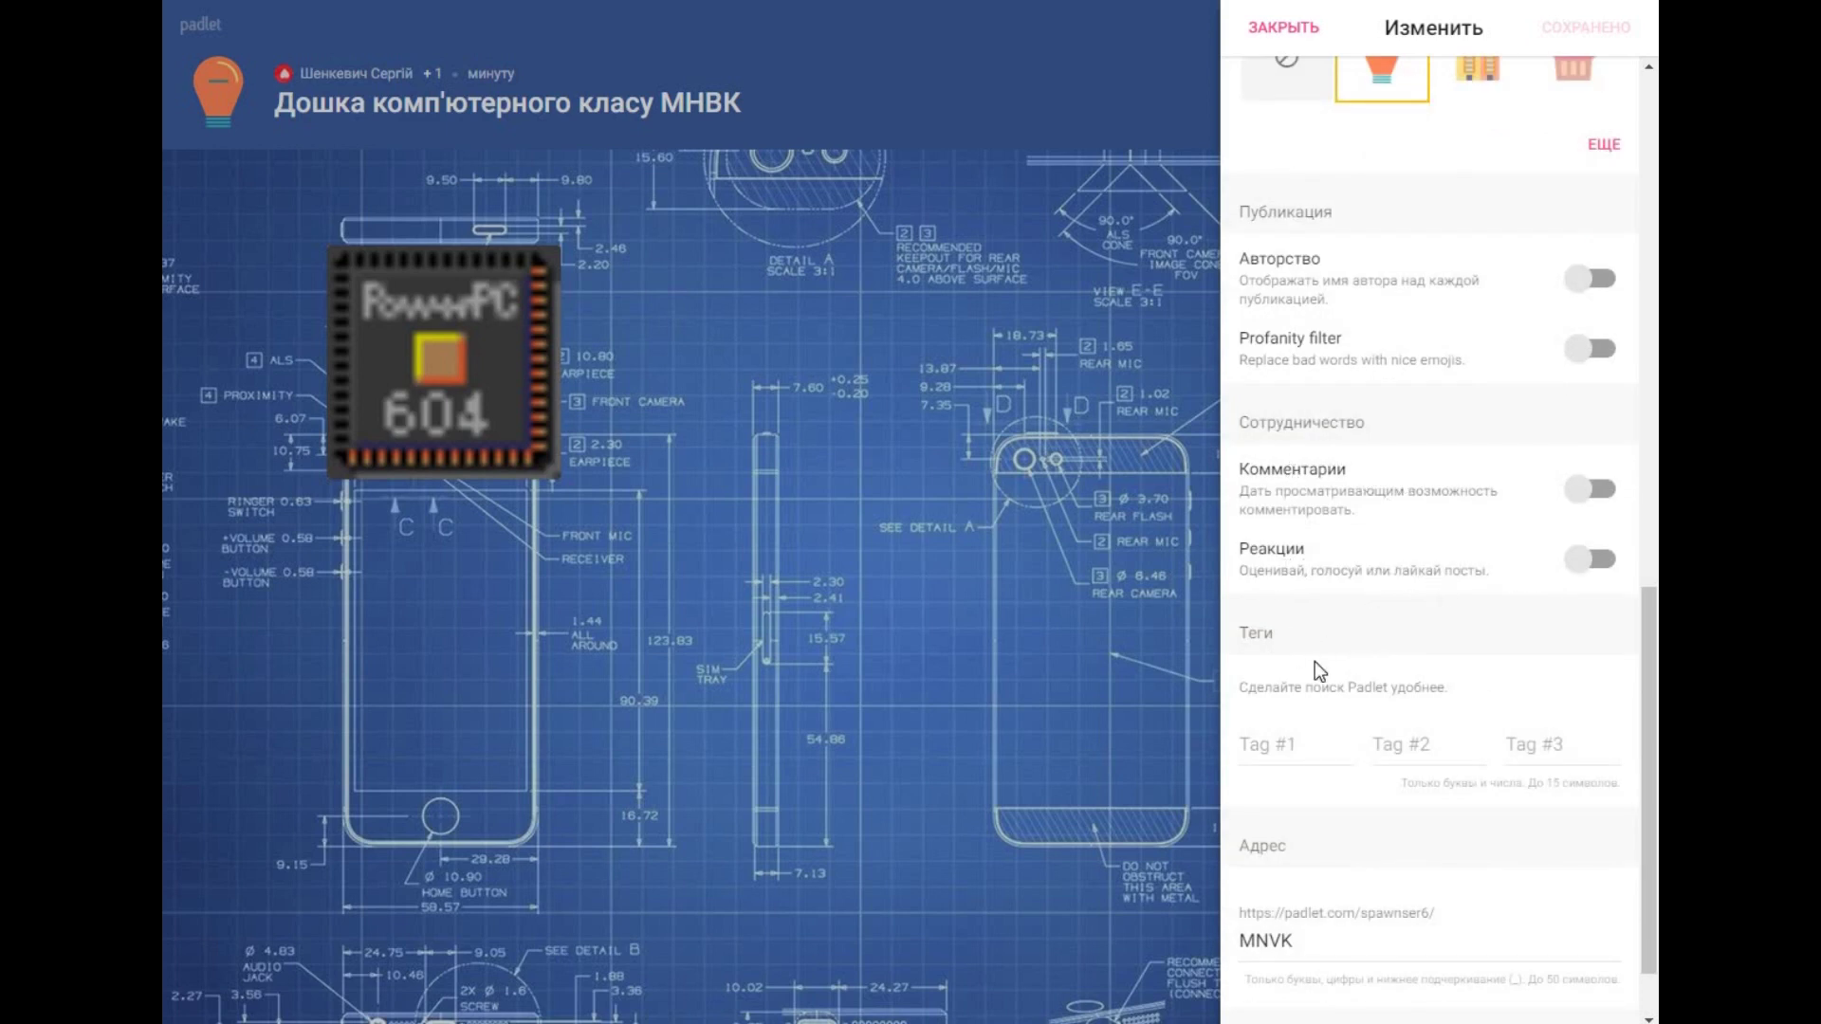
scroll(1346, 683, down, 1)
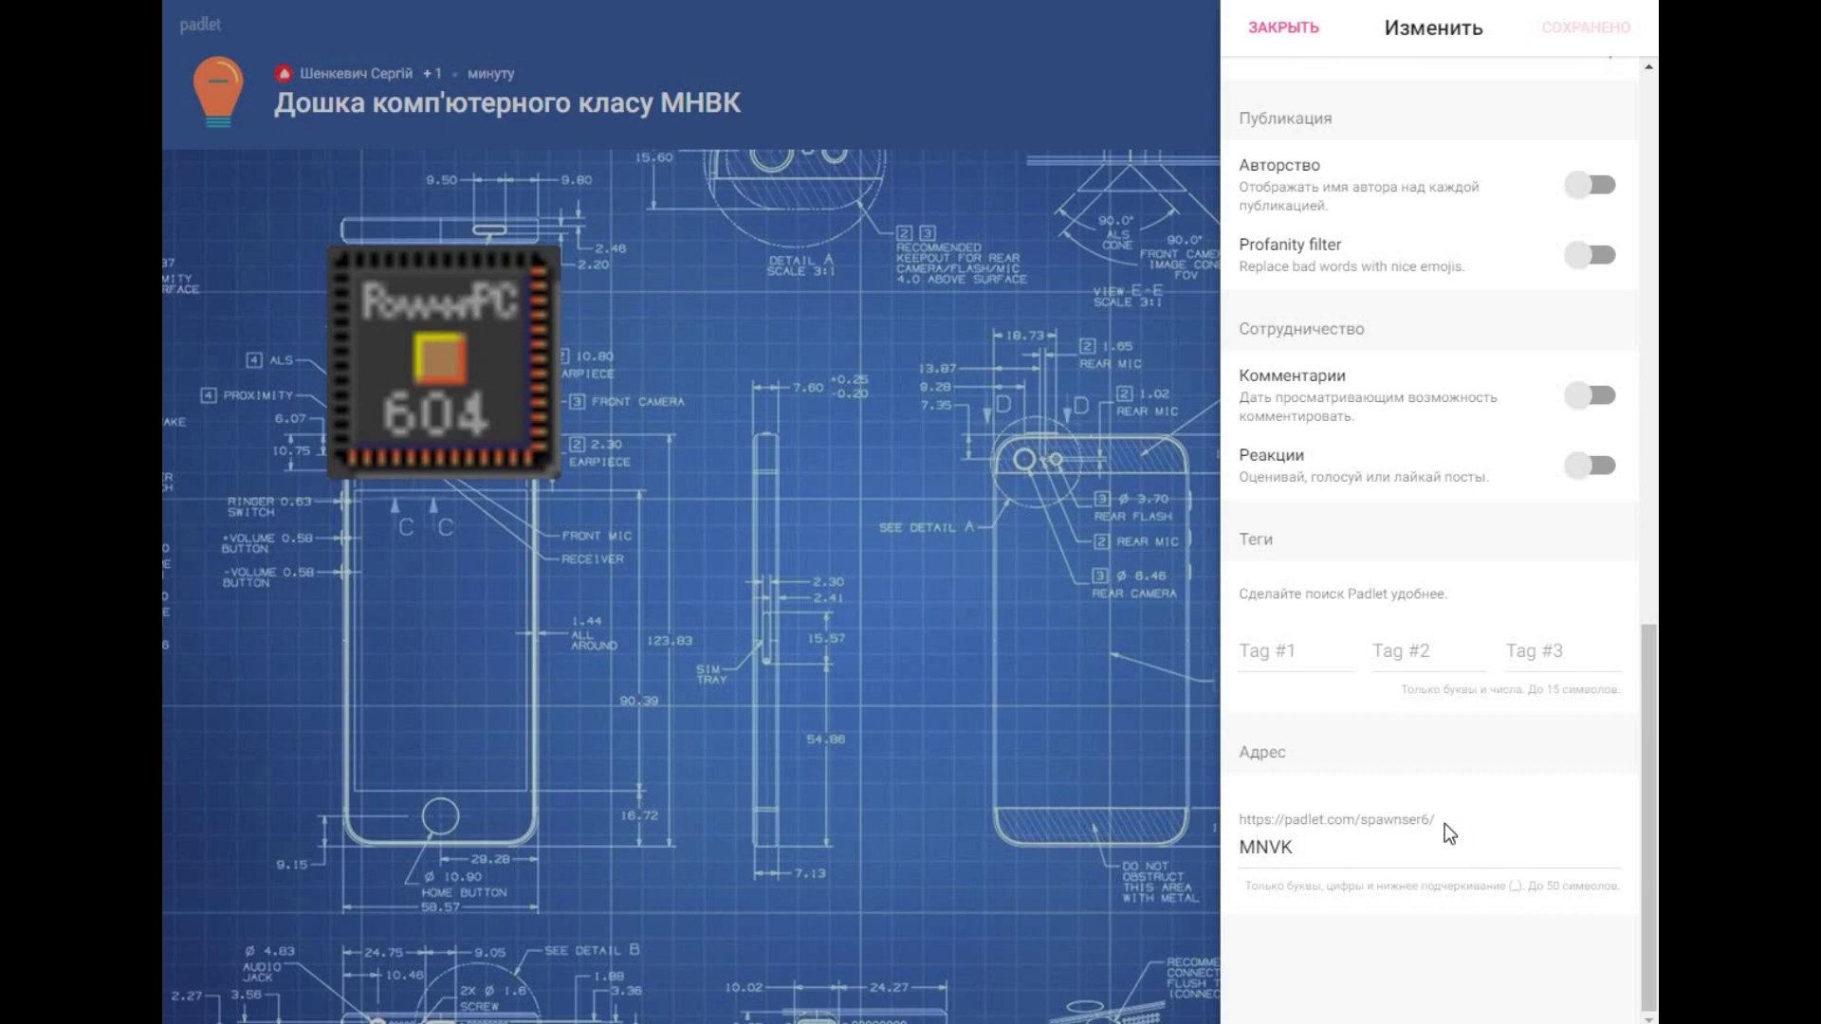
scroll(1473, 844, up, 6)
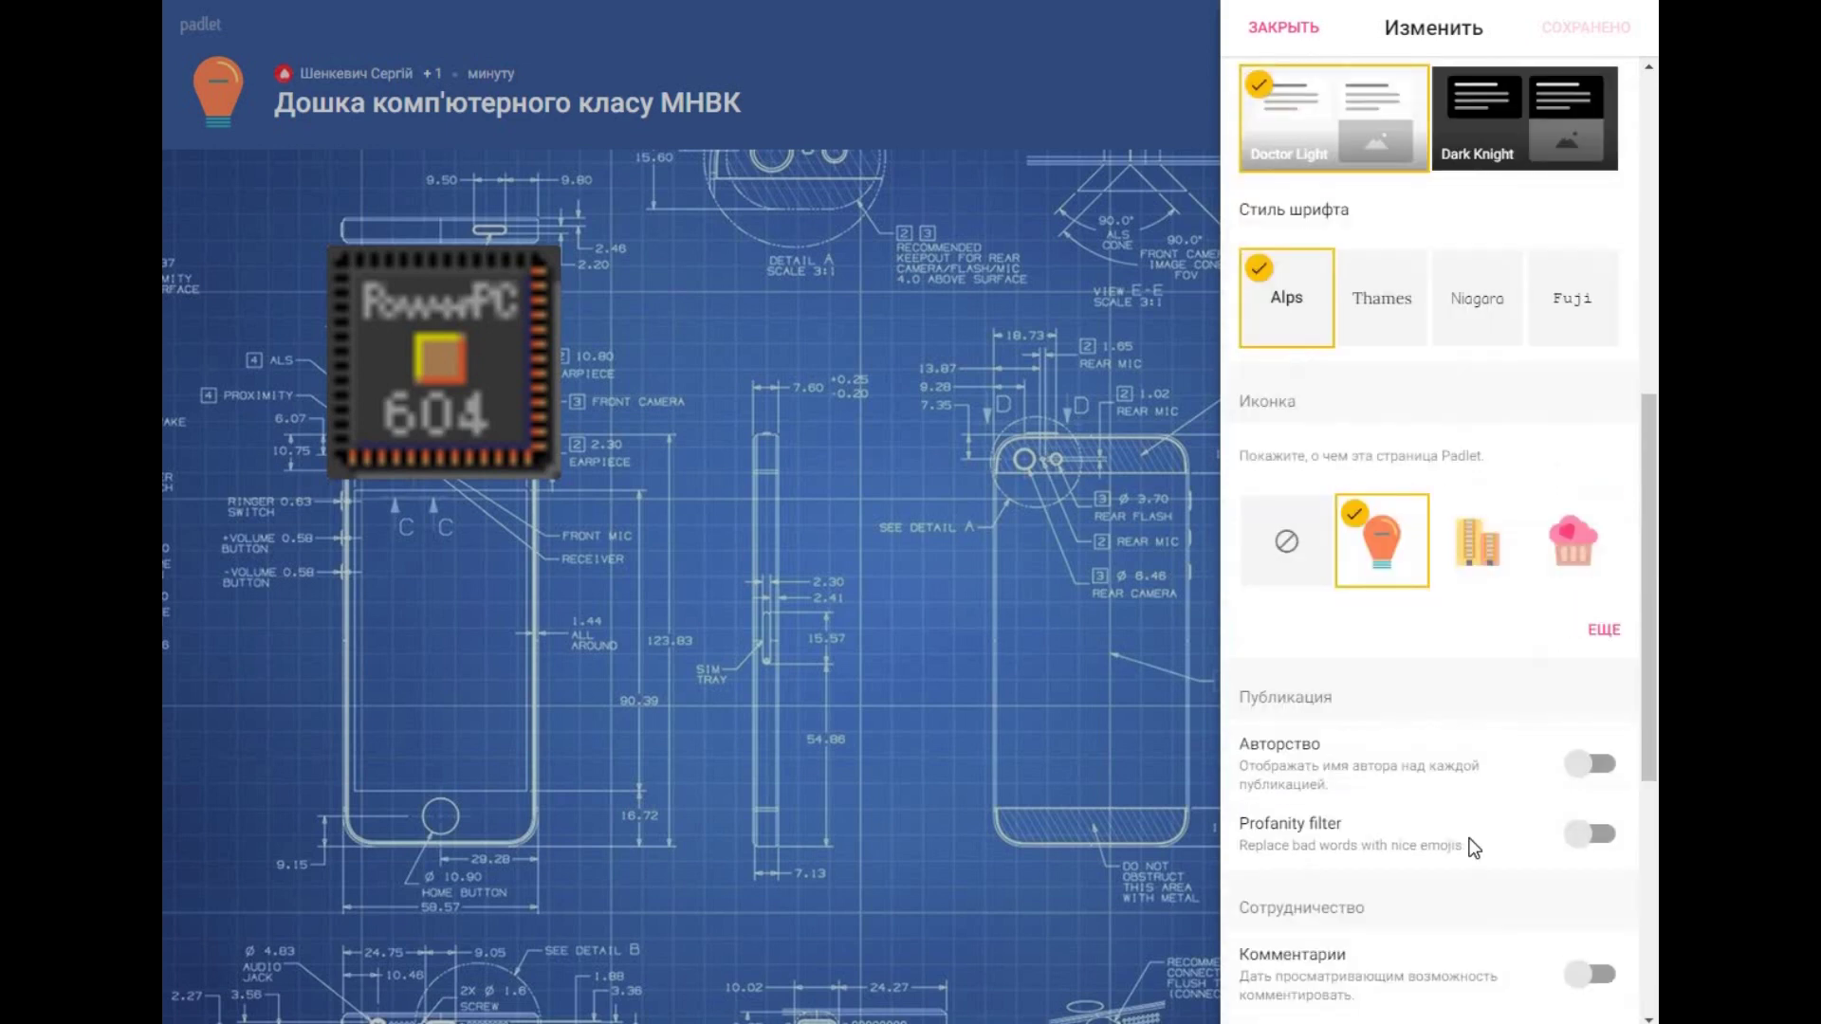
scroll(1472, 844, up, 5)
scroll(1470, 834, up, 4)
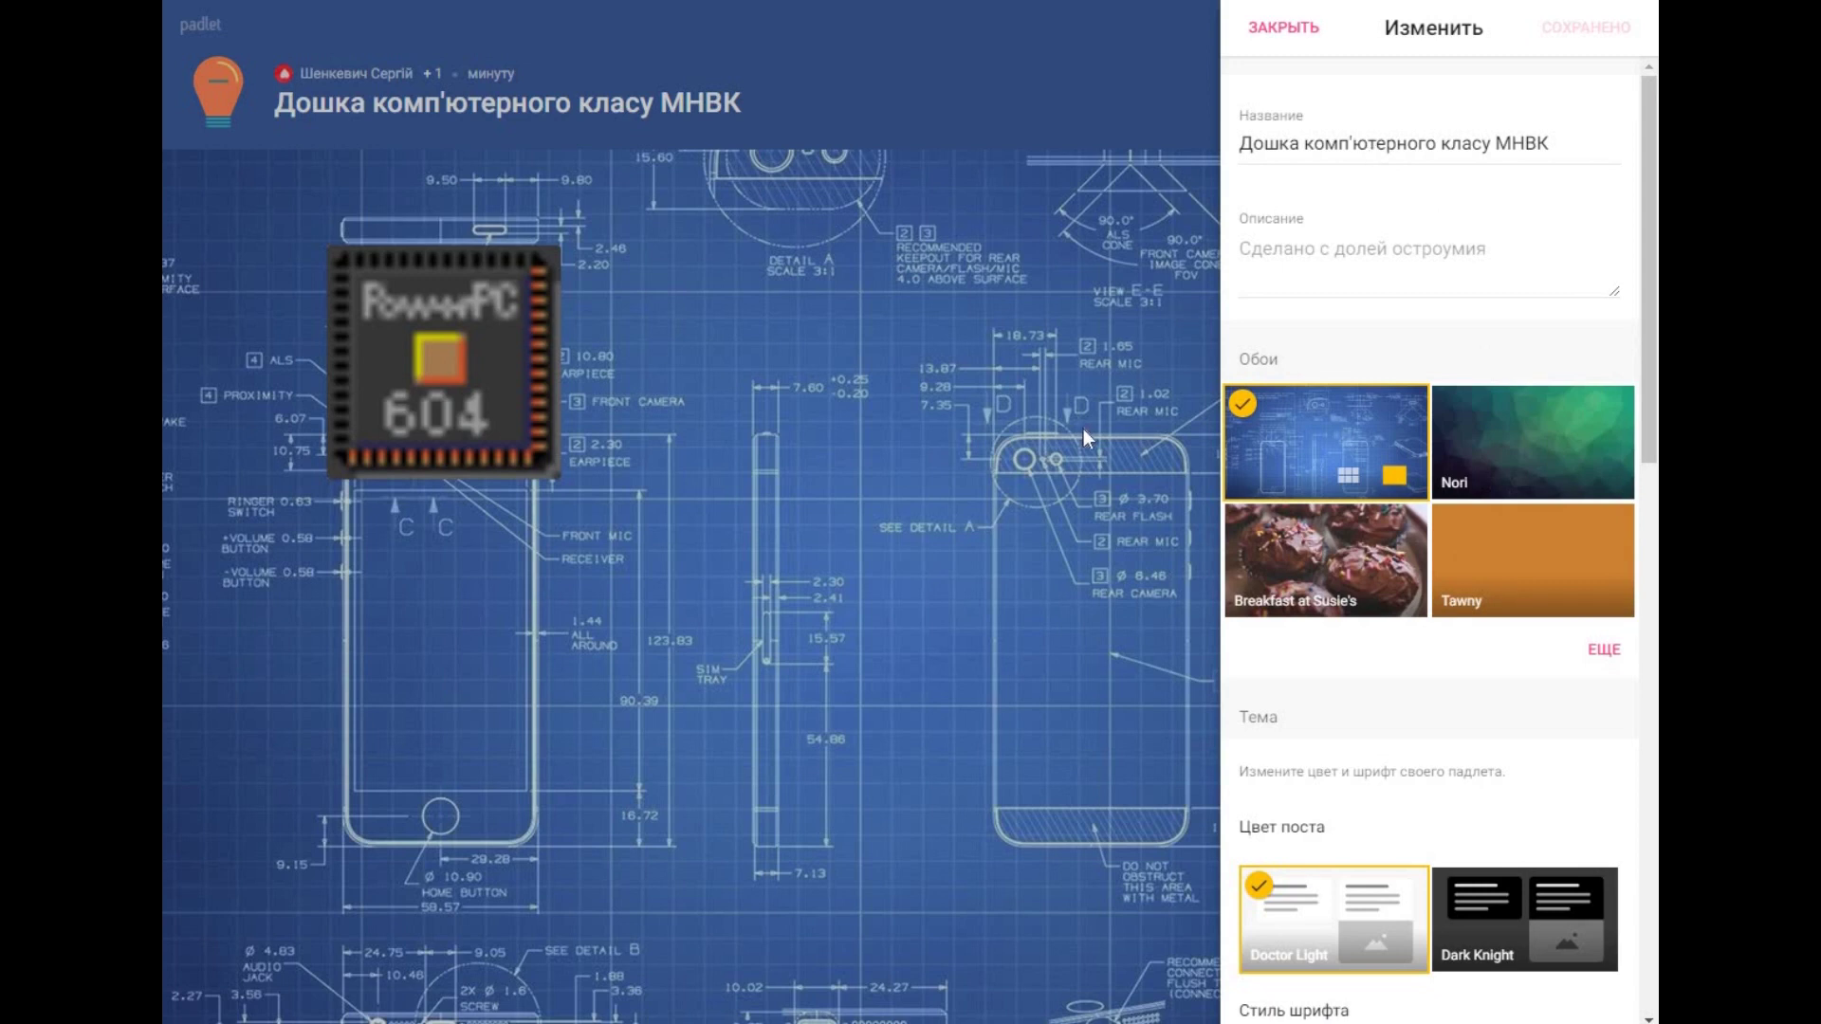
click(1083, 428)
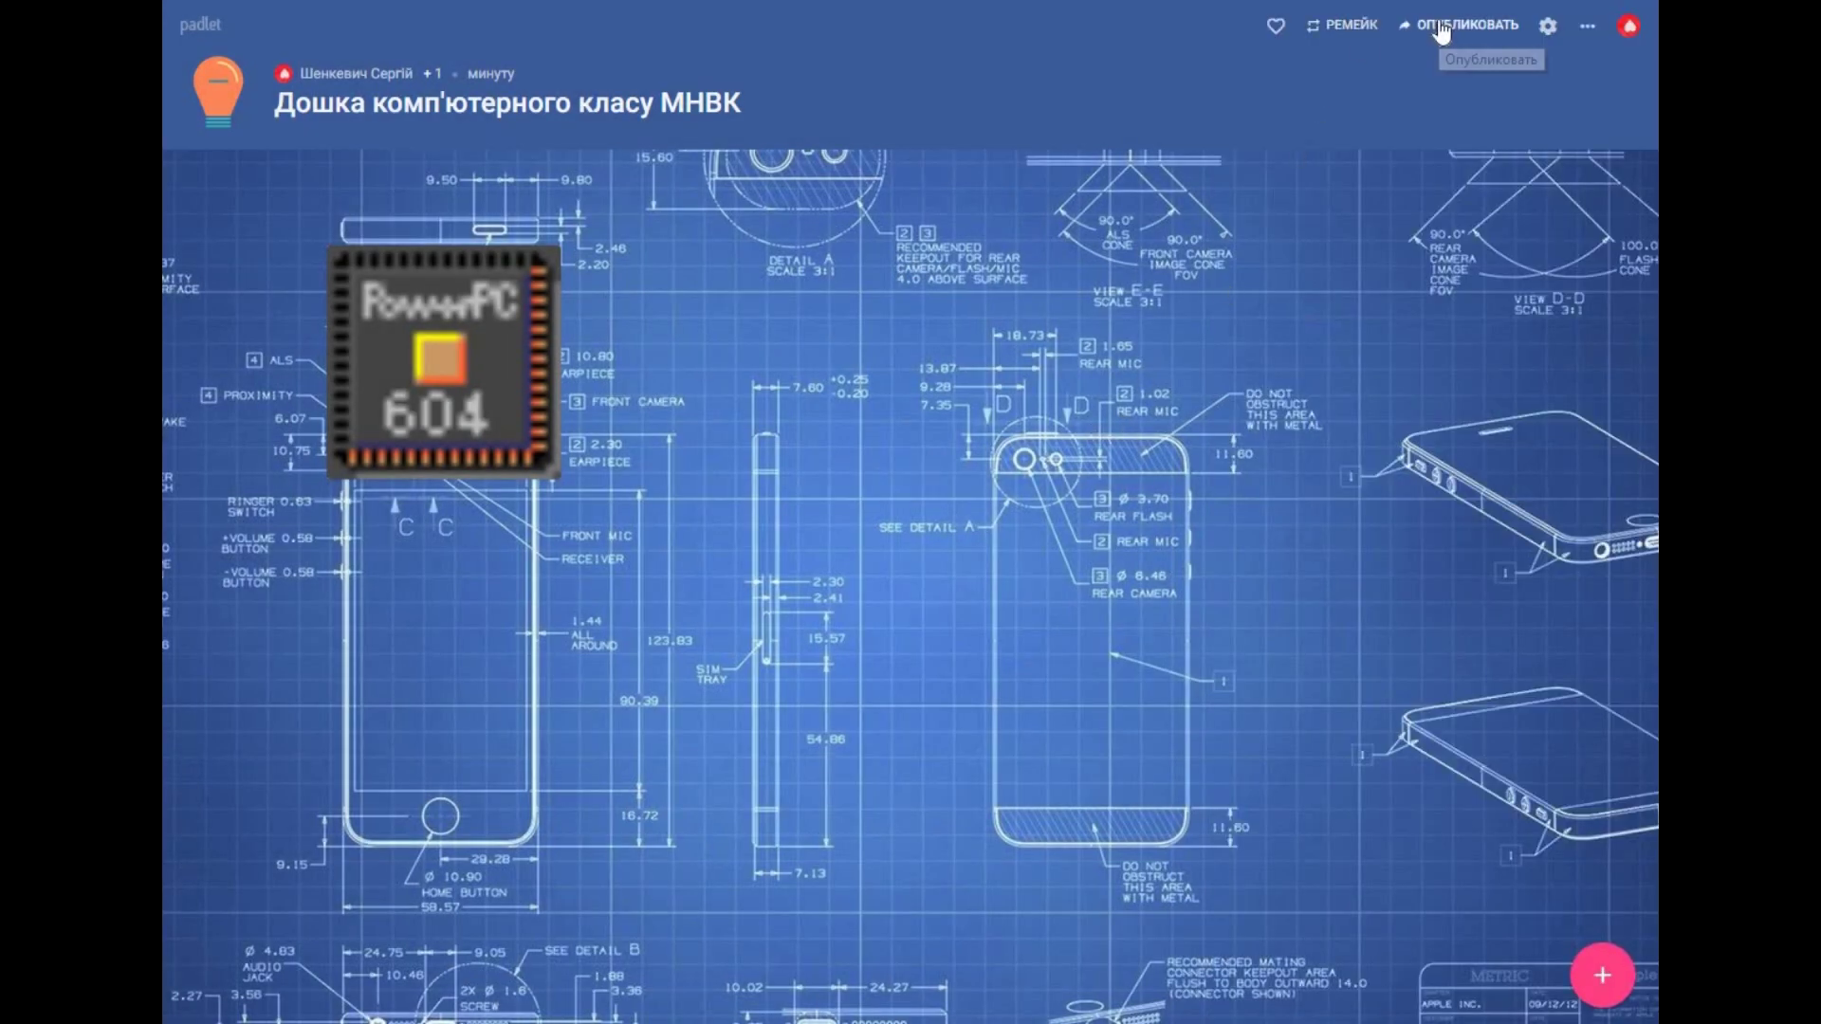
Set the board's privacy to Секретная with visitors on Можно писать, and save
click(1441, 28)
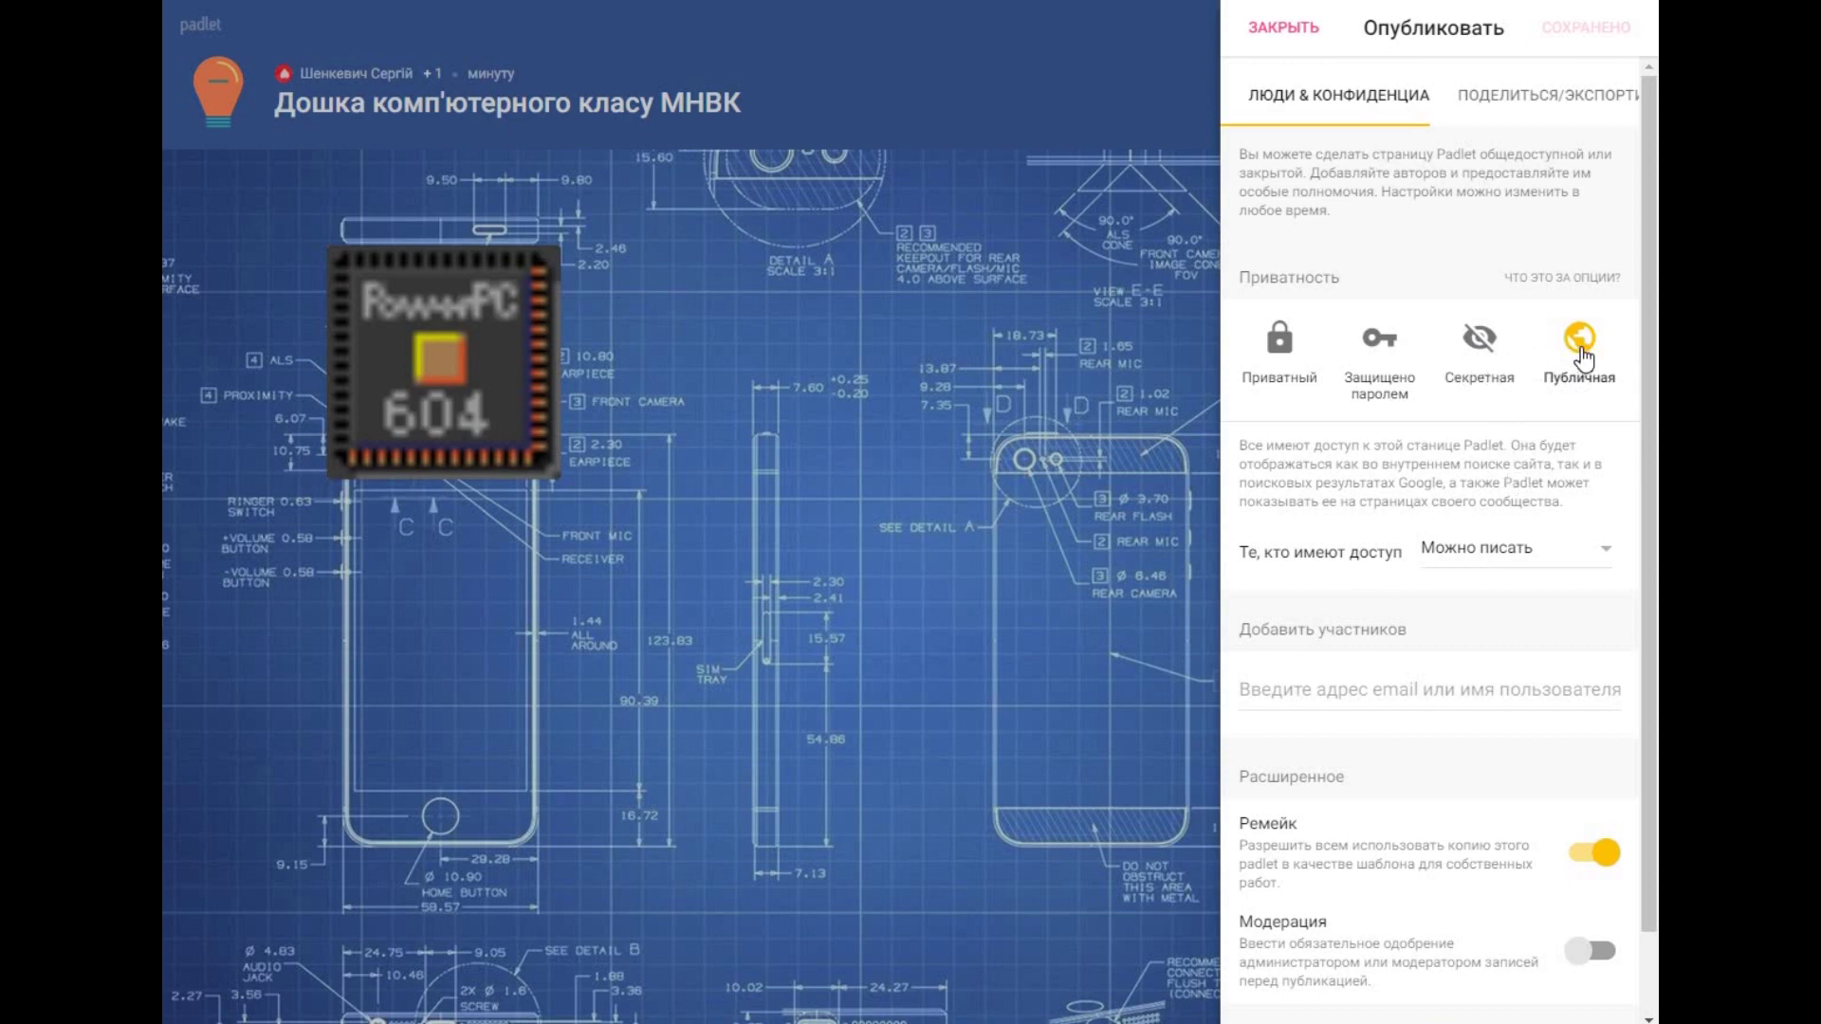
click(1481, 353)
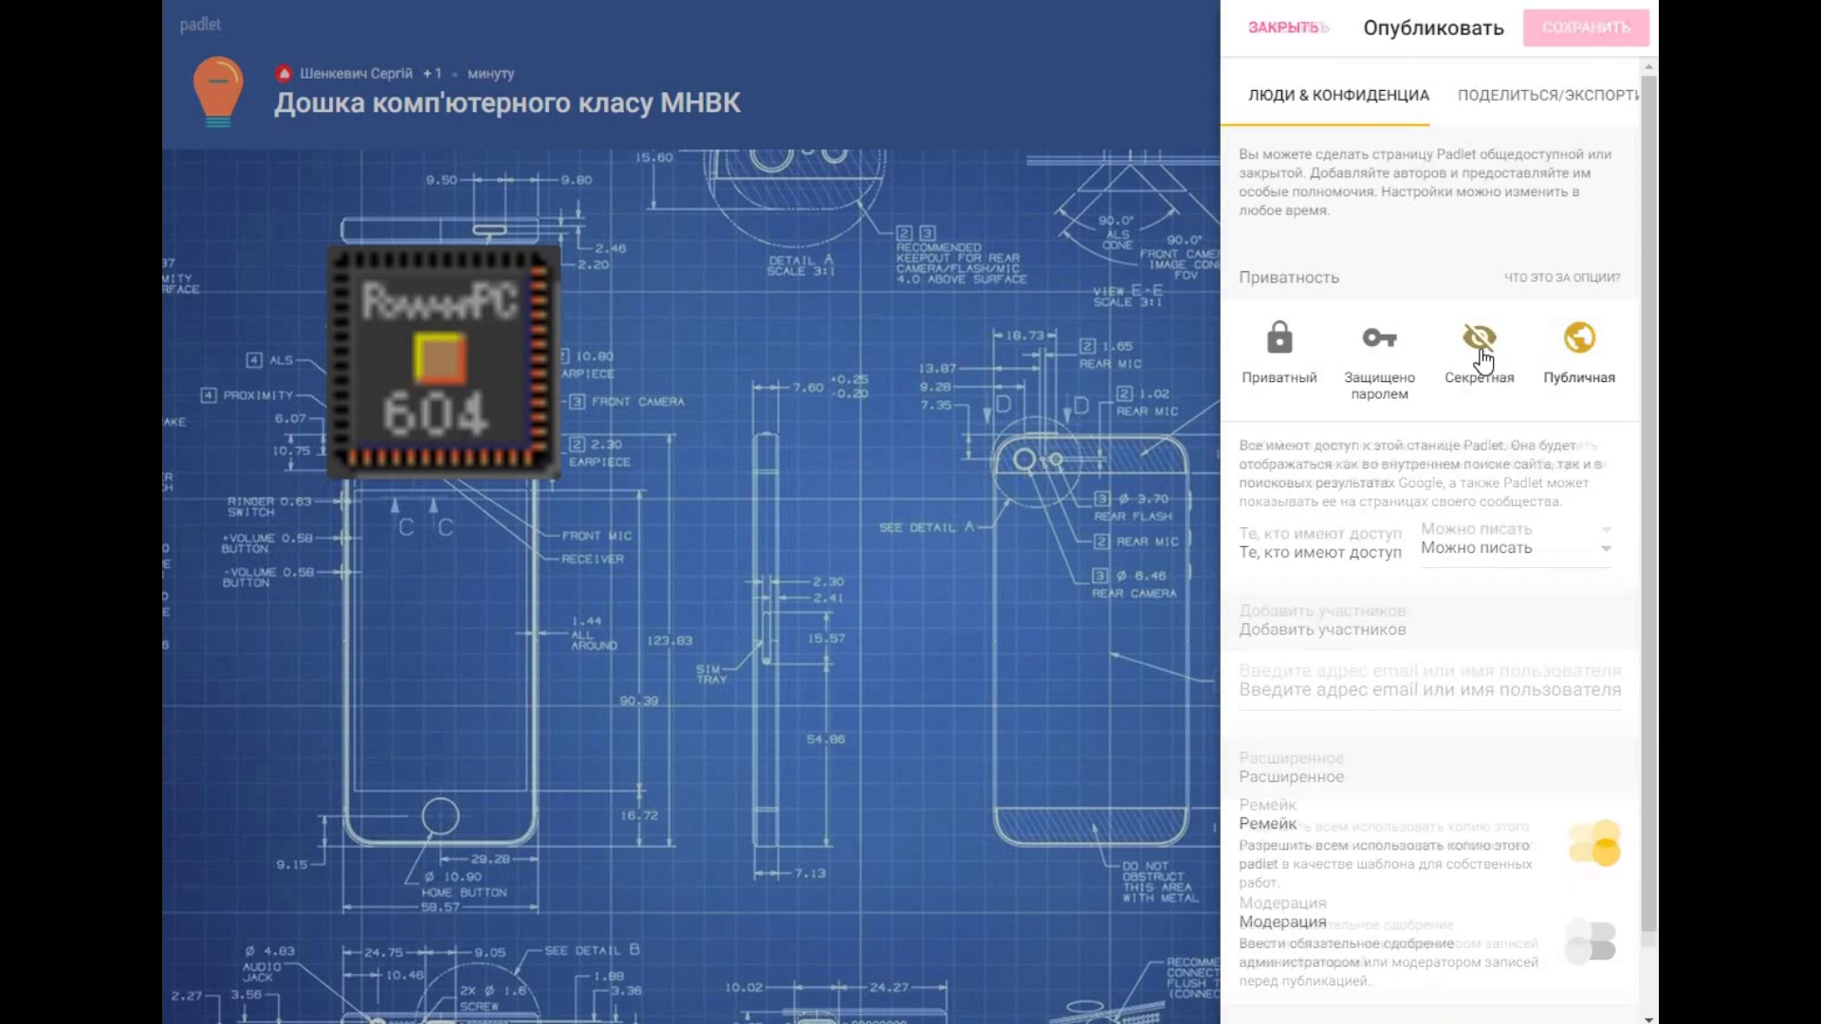
click(1609, 547)
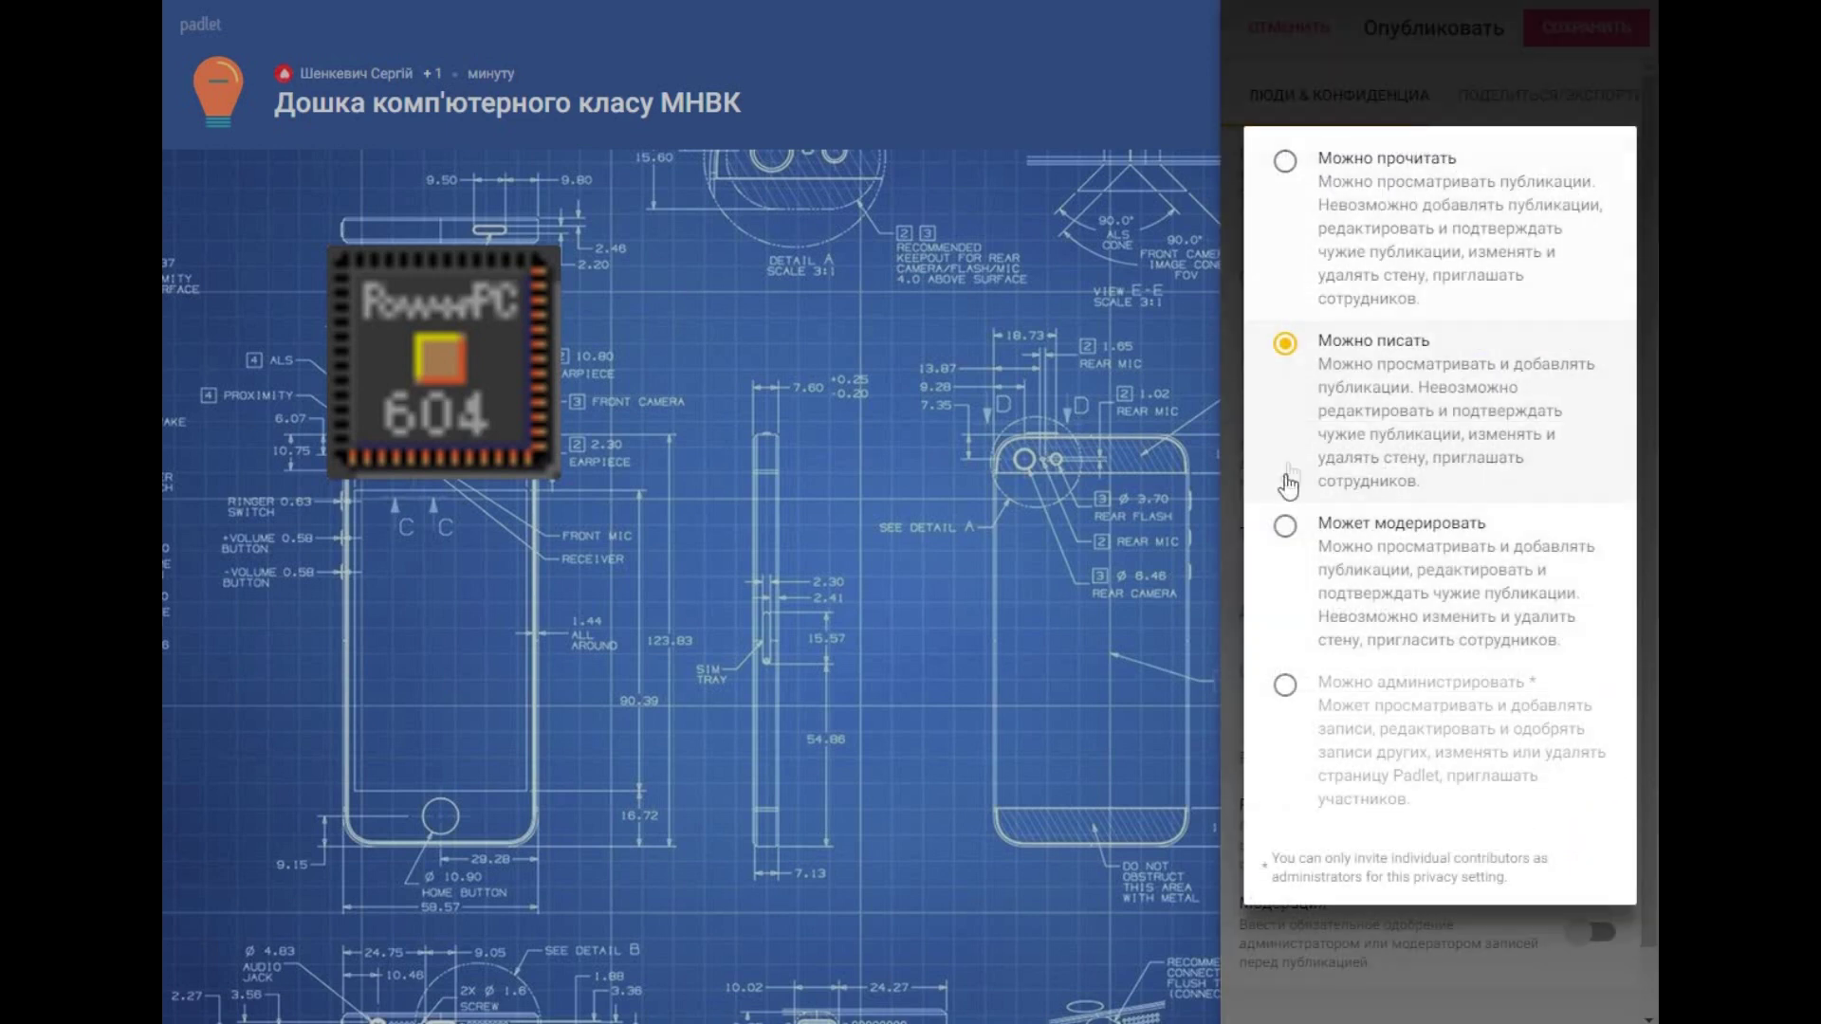
click(1305, 83)
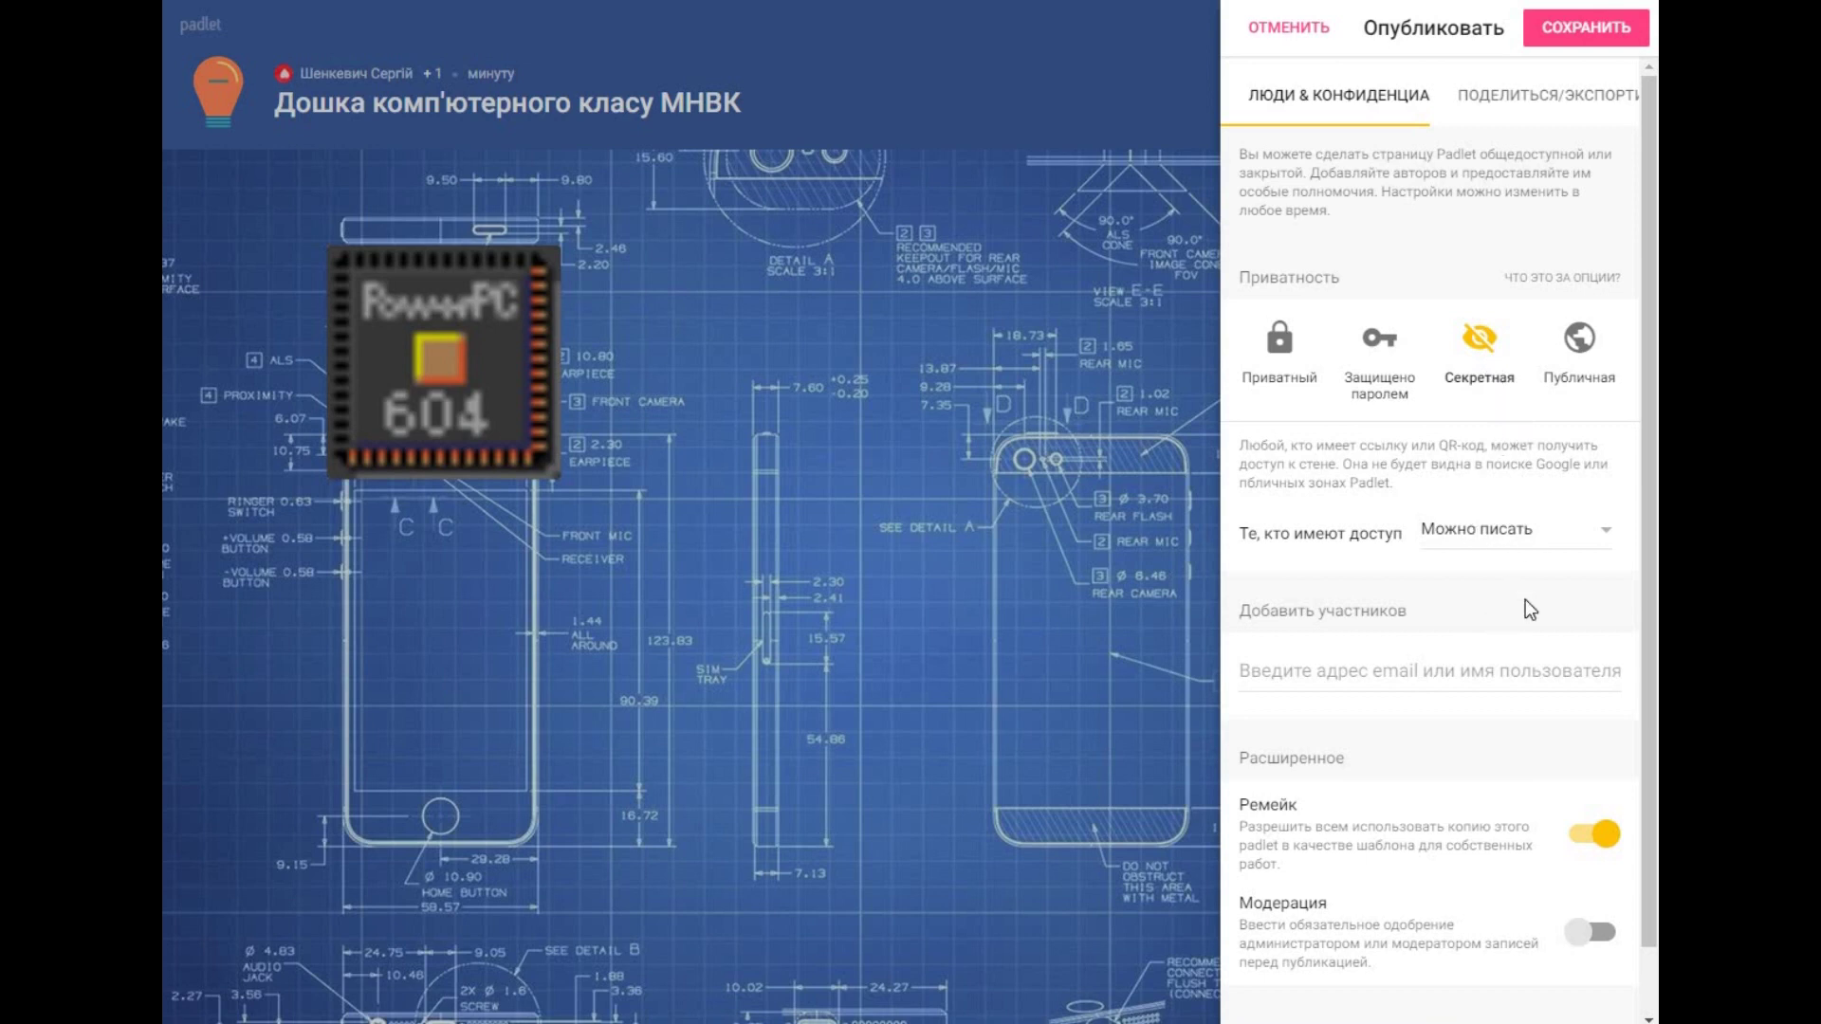
scroll(1527, 601, down, 1)
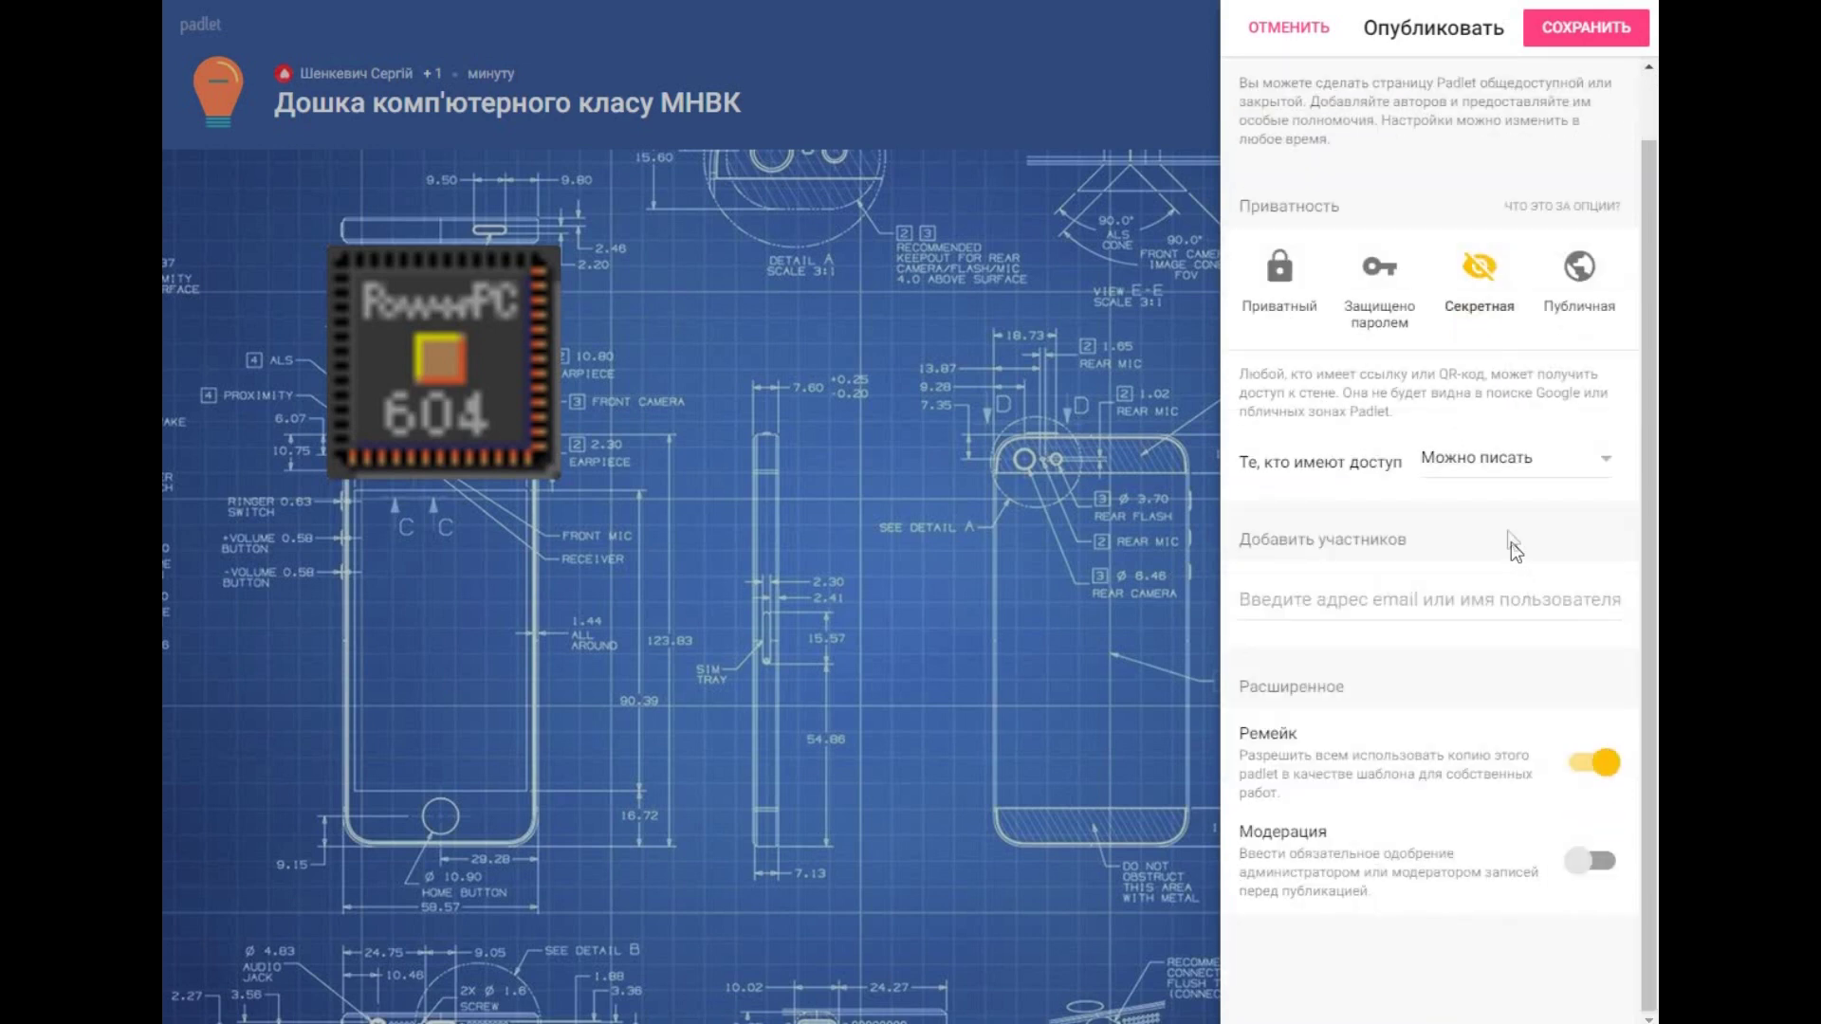
scroll(1487, 583, up, 1)
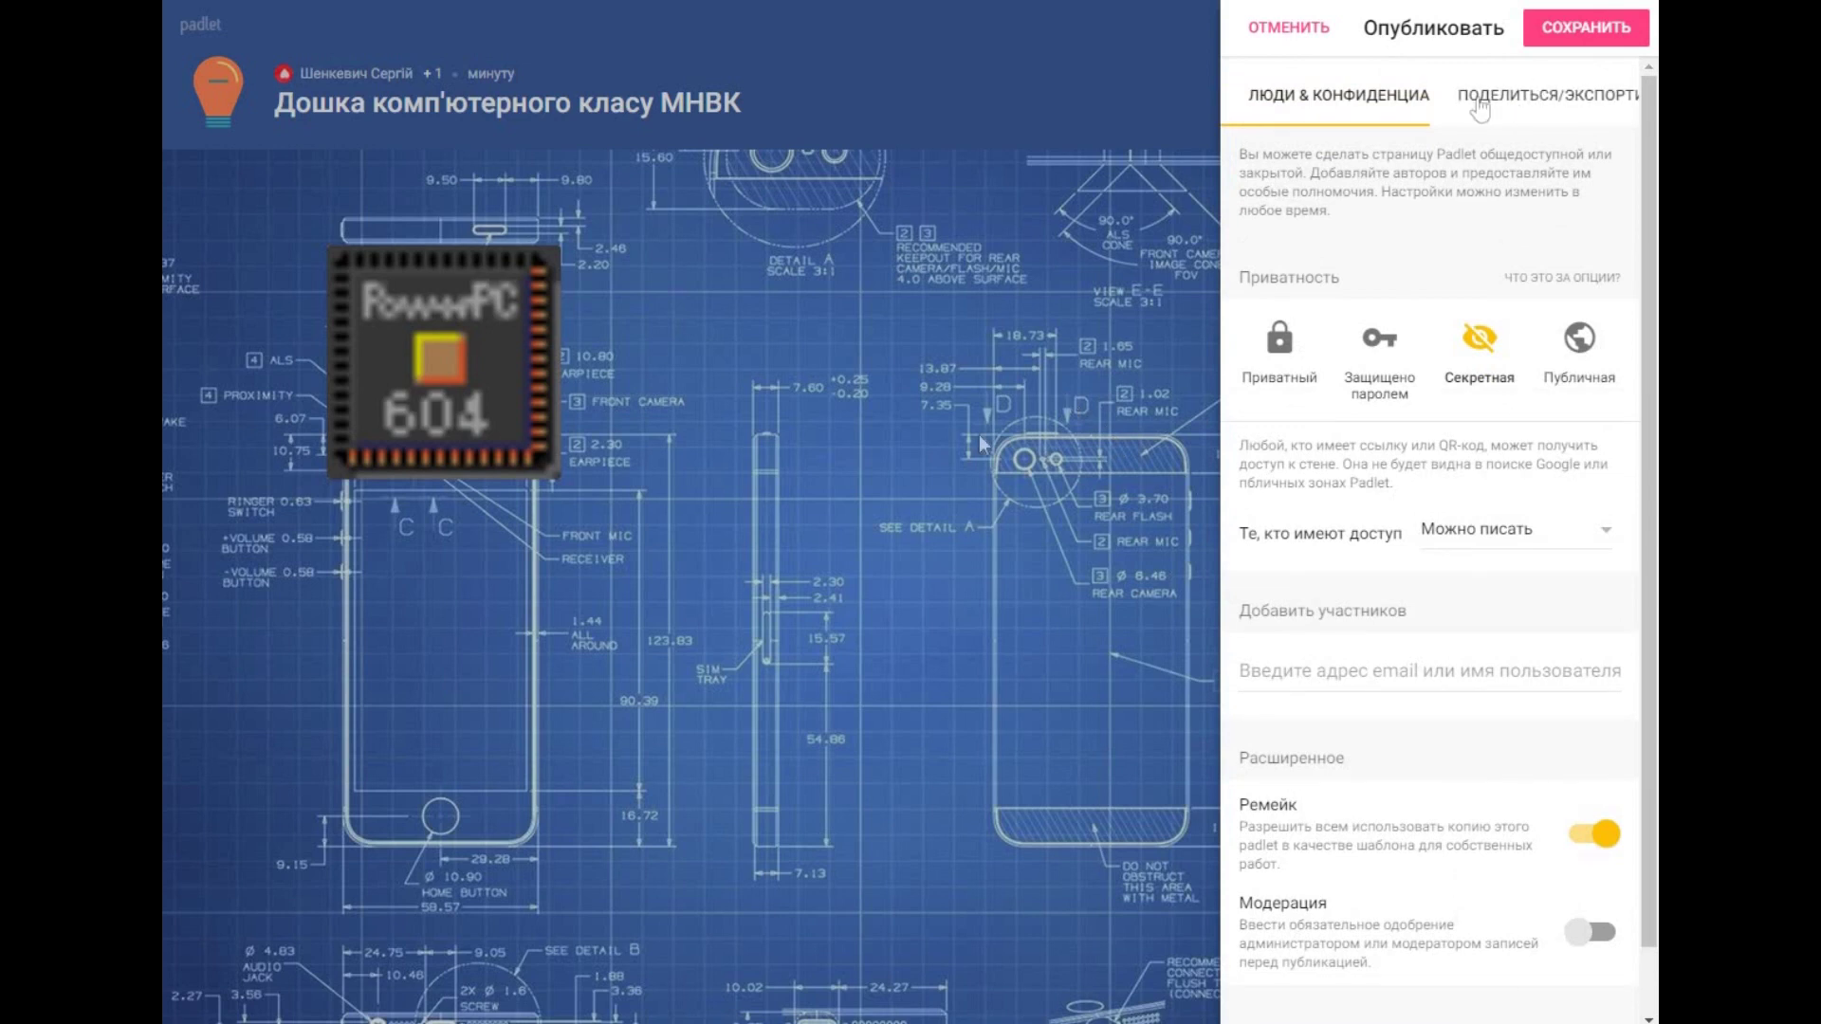
click(1585, 27)
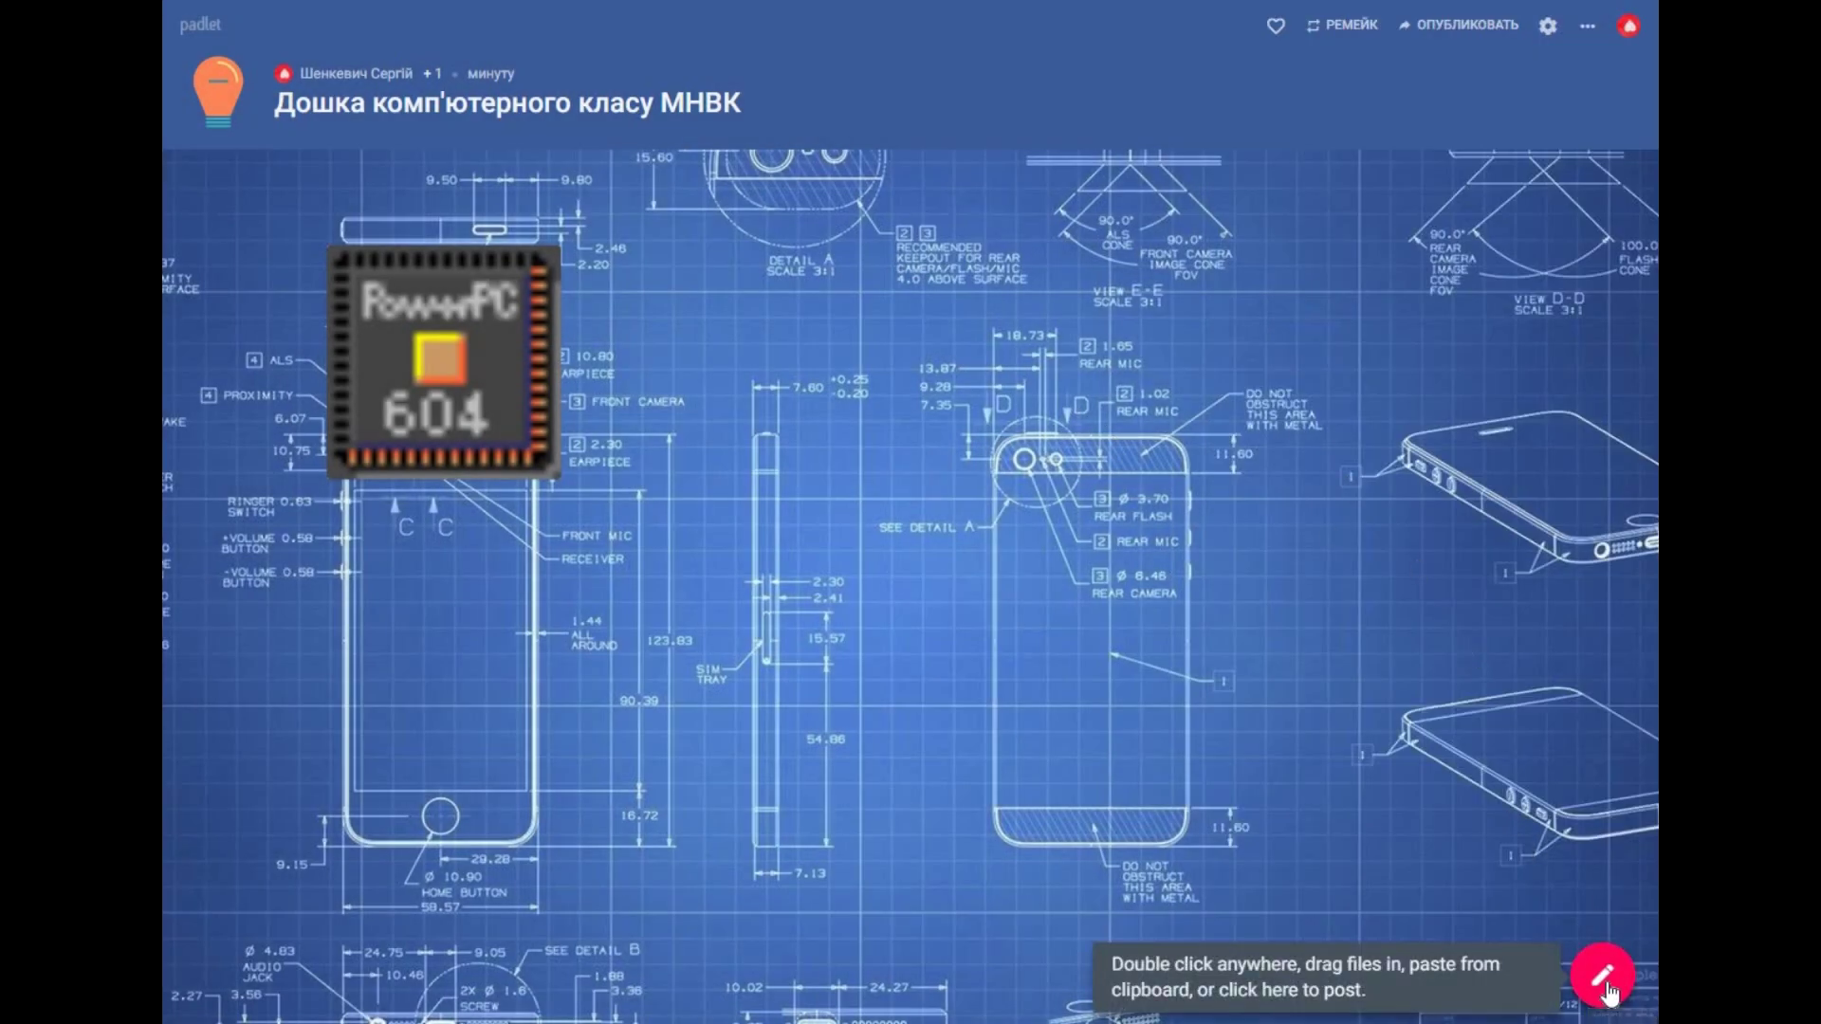
Start a new post and preview its attachment options without choosing any
click(1603, 977)
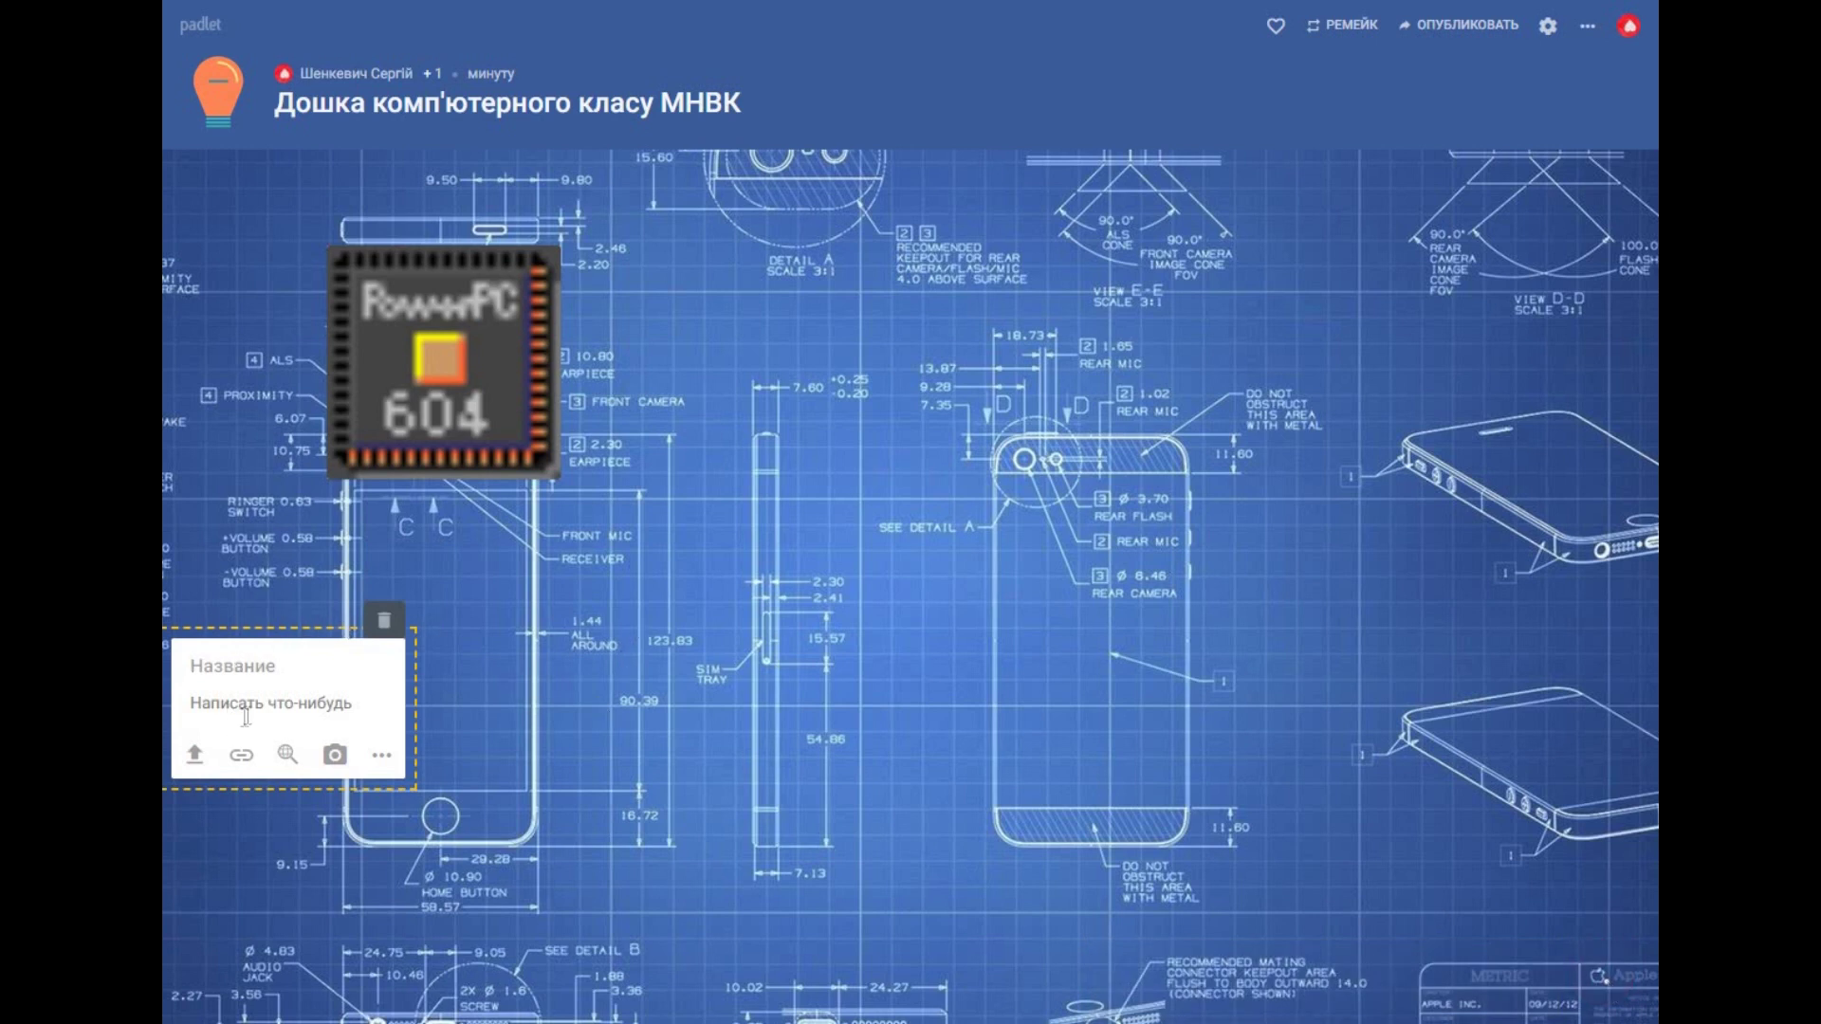
click(387, 756)
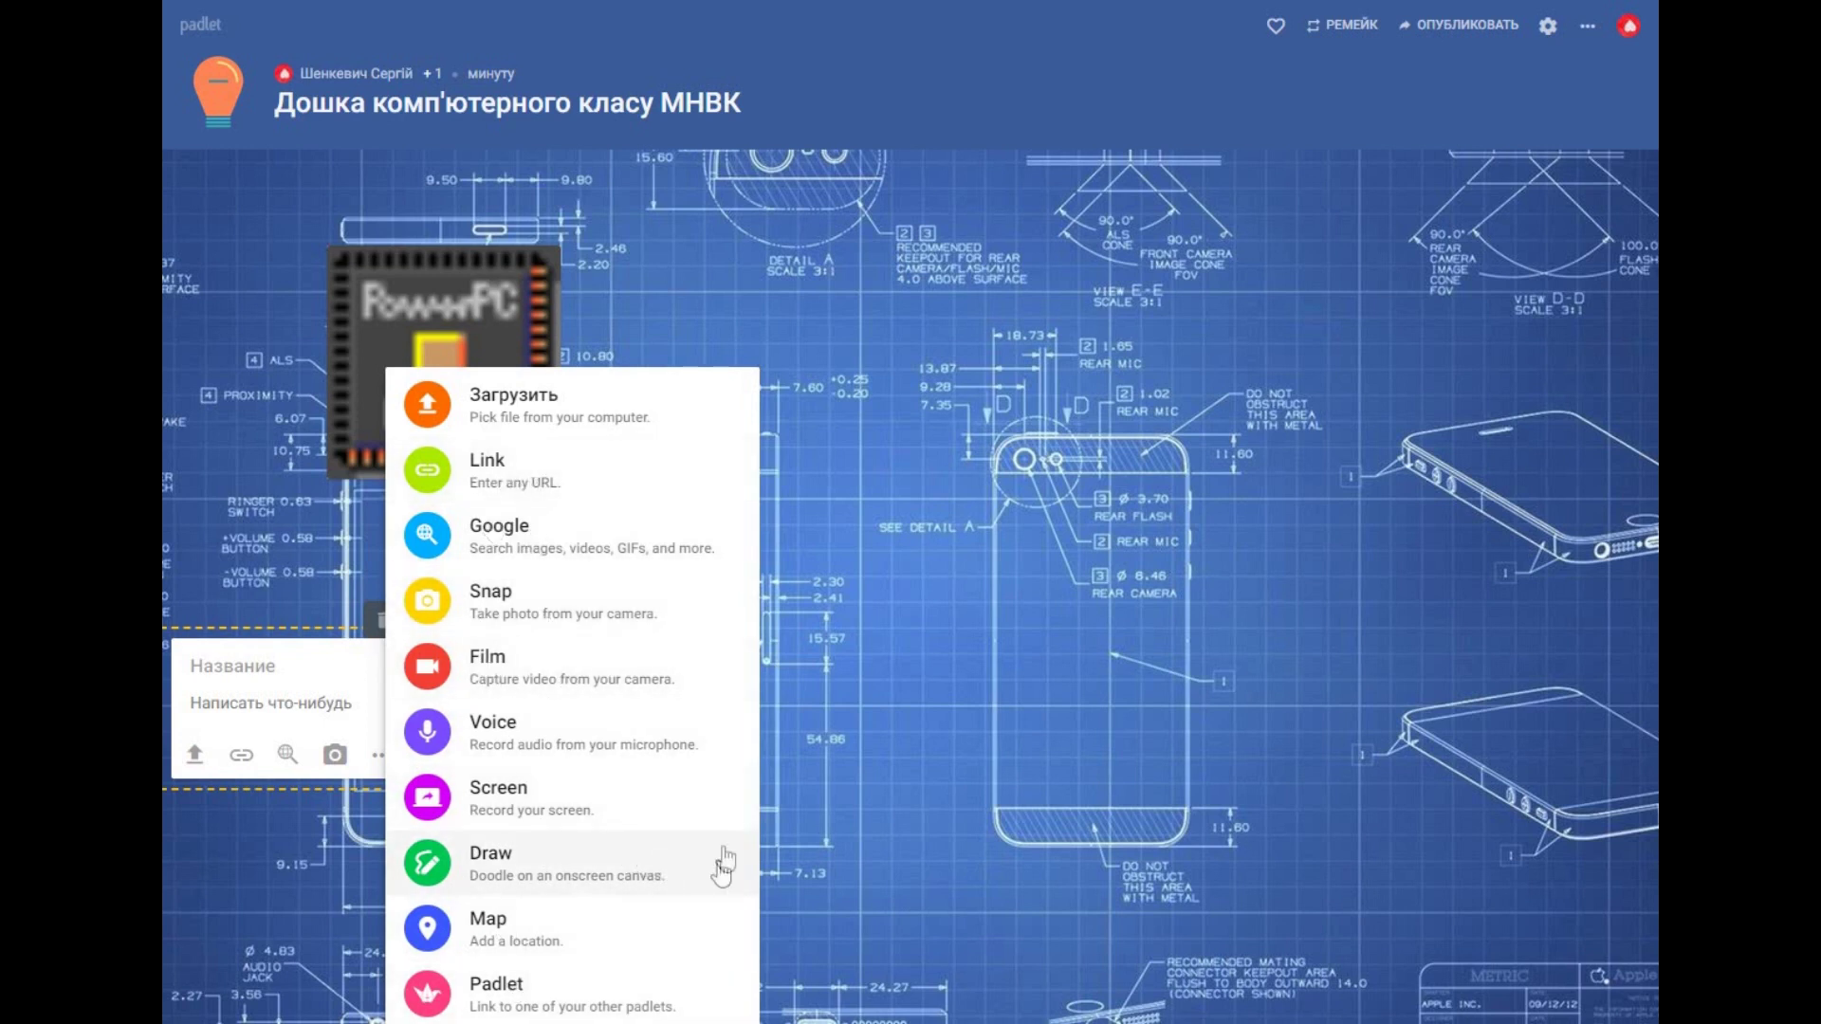
click(880, 334)
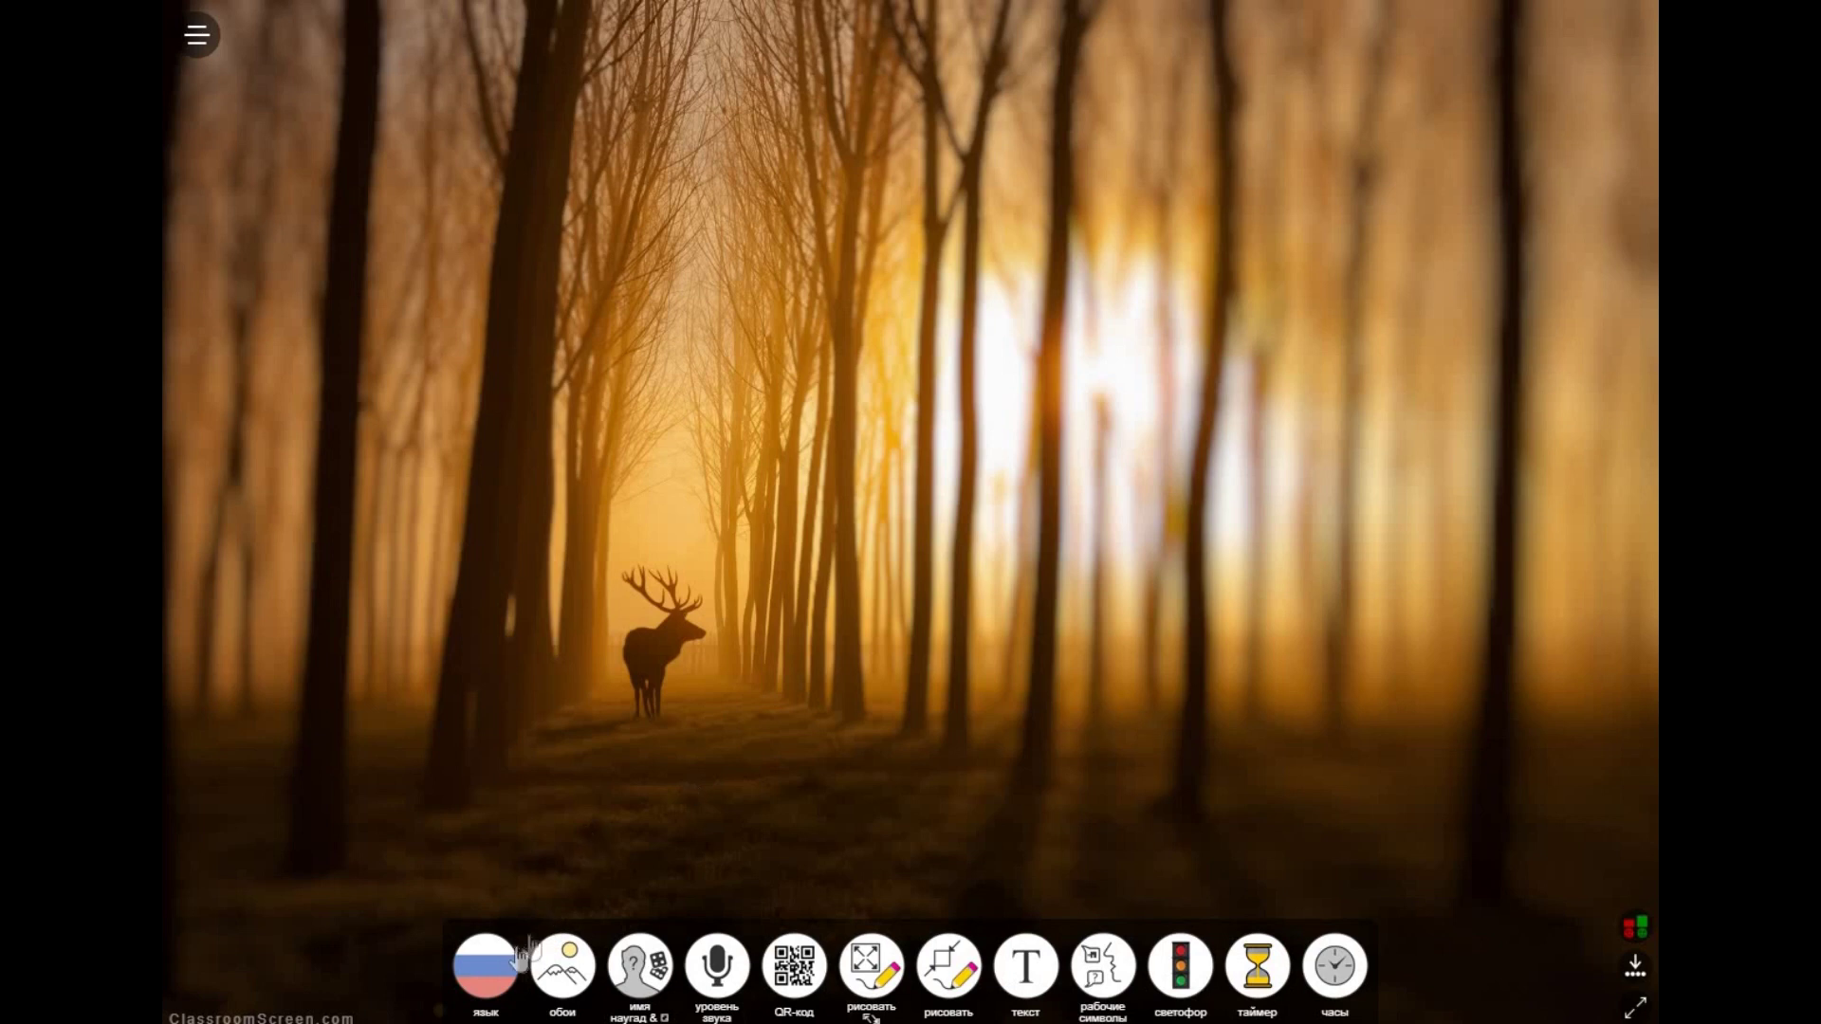
Switch ClassroomScreen to Ukrainian and review backgrounds, keeping the forest picture
click(494, 977)
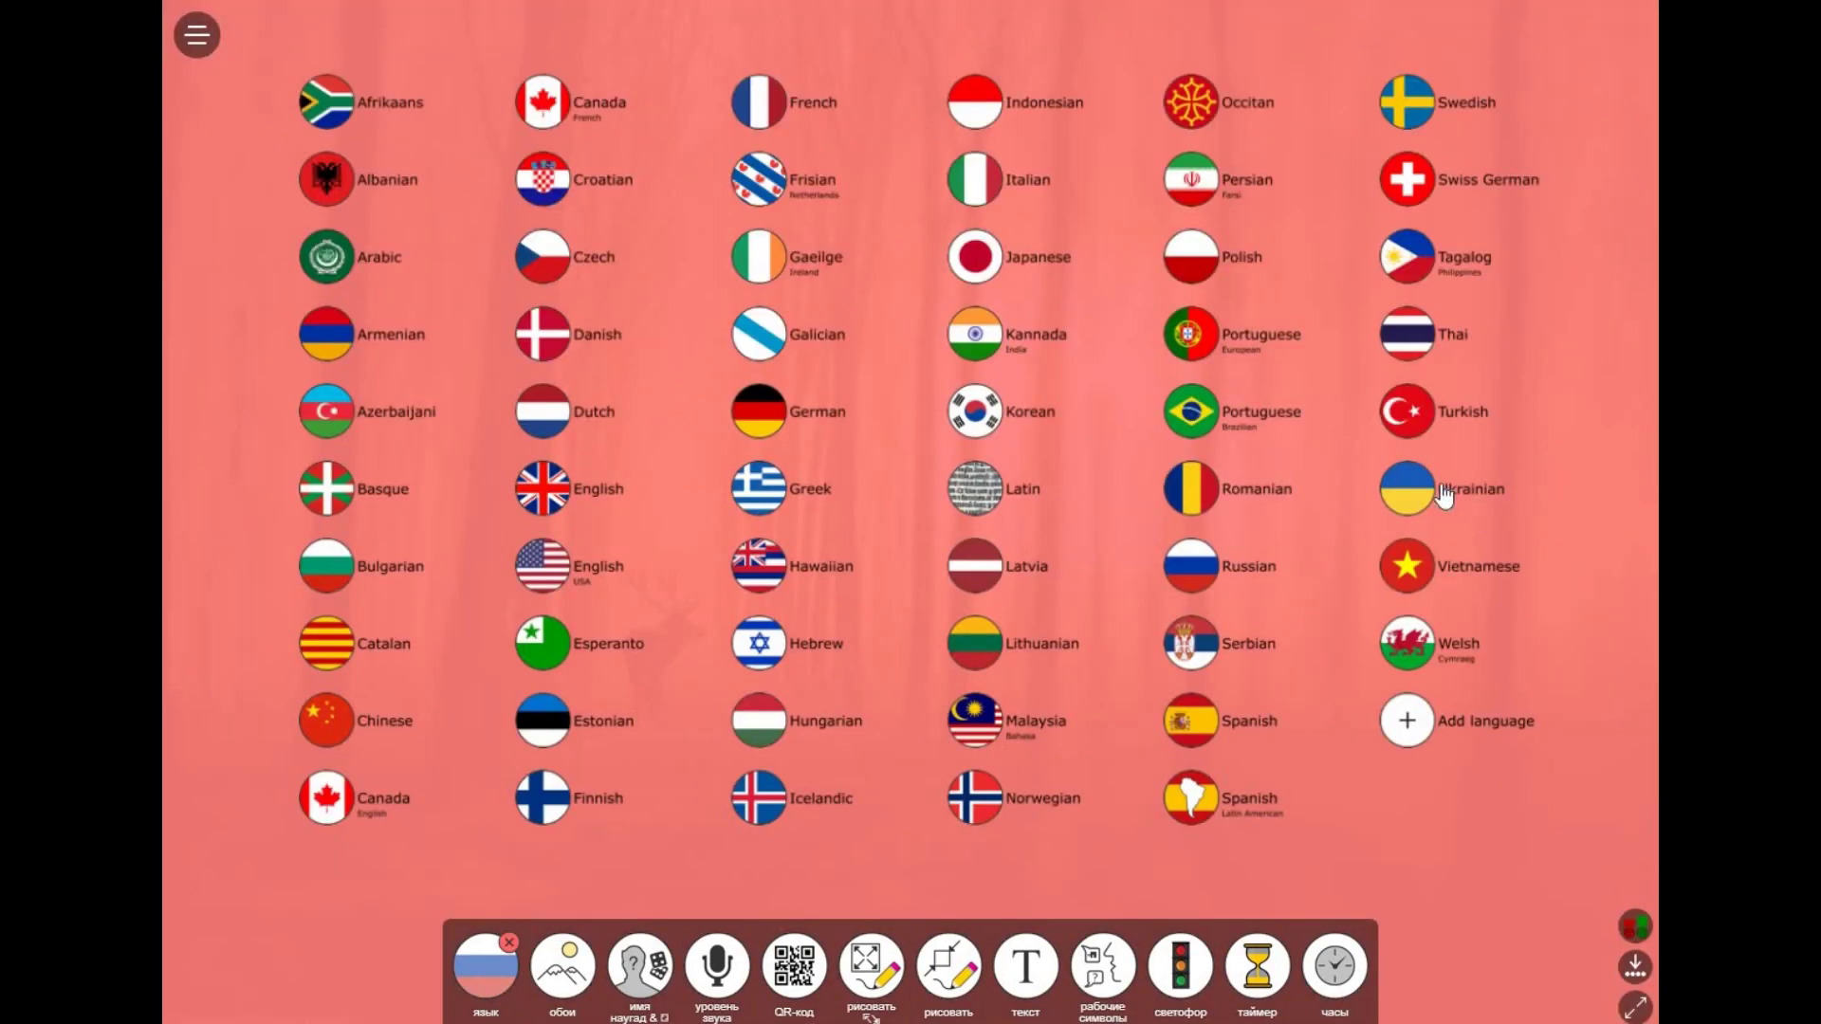
click(1444, 494)
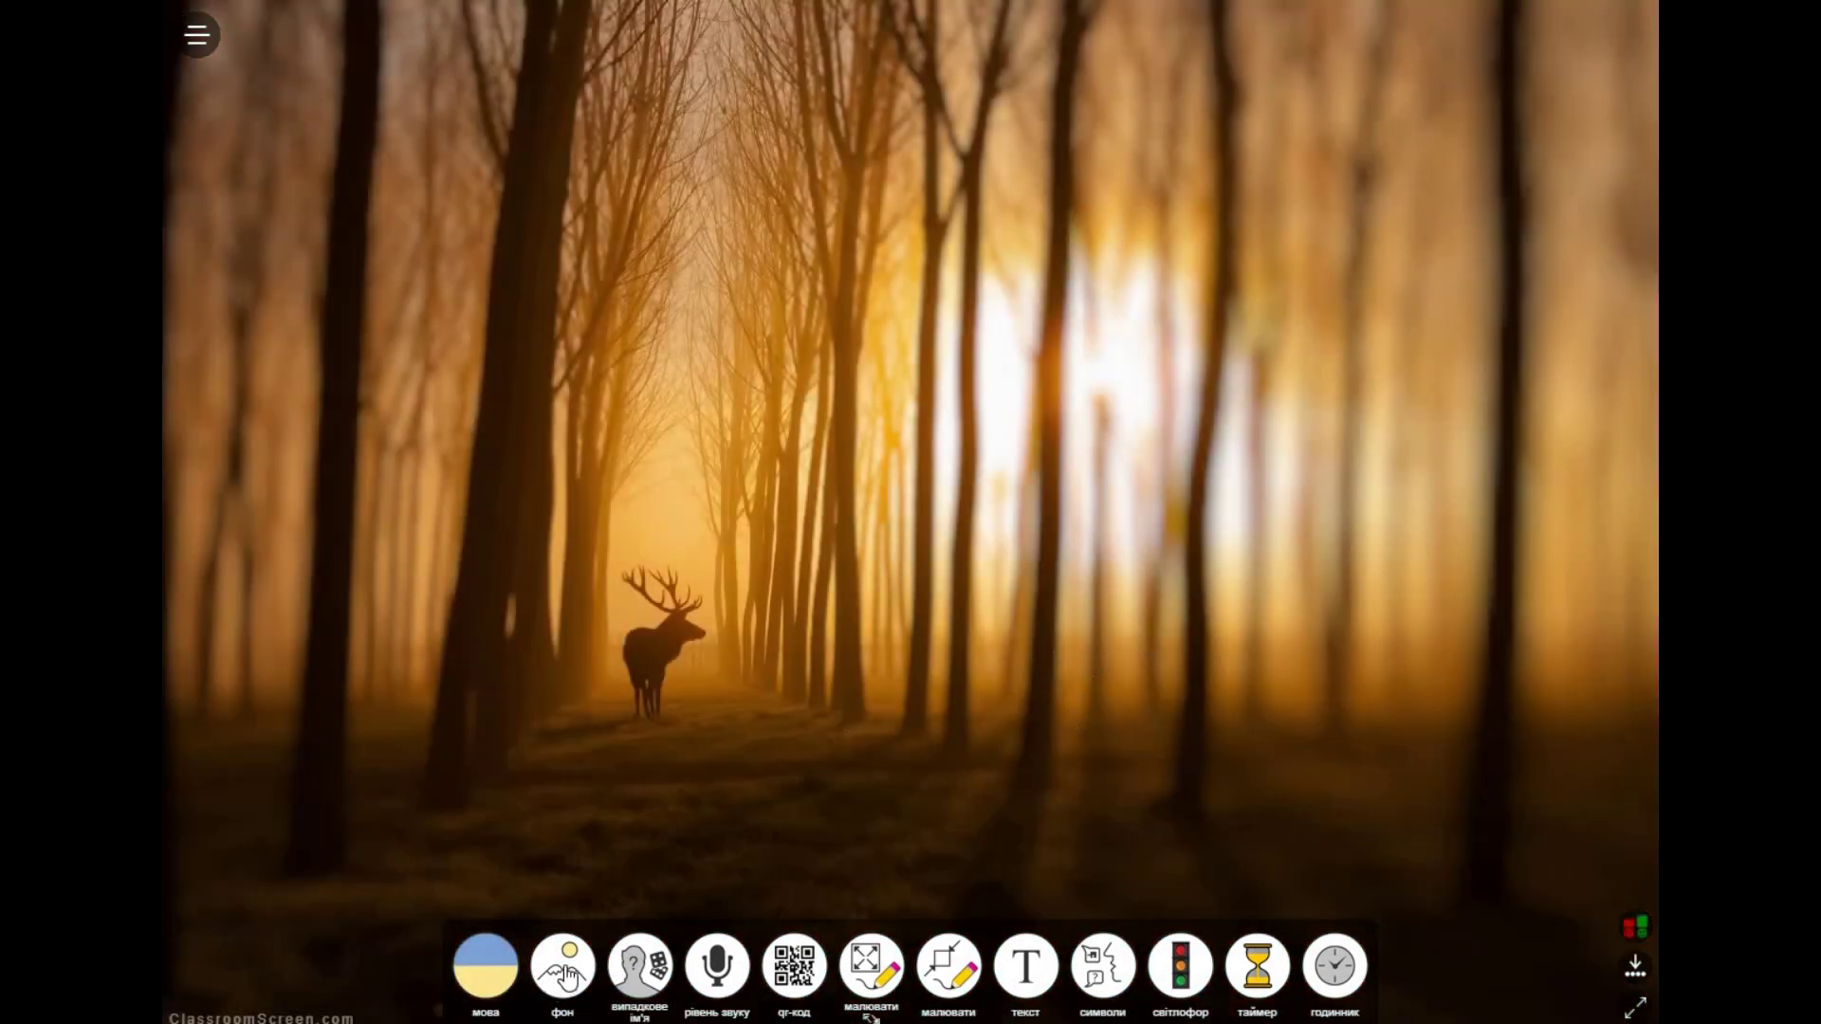
click(565, 972)
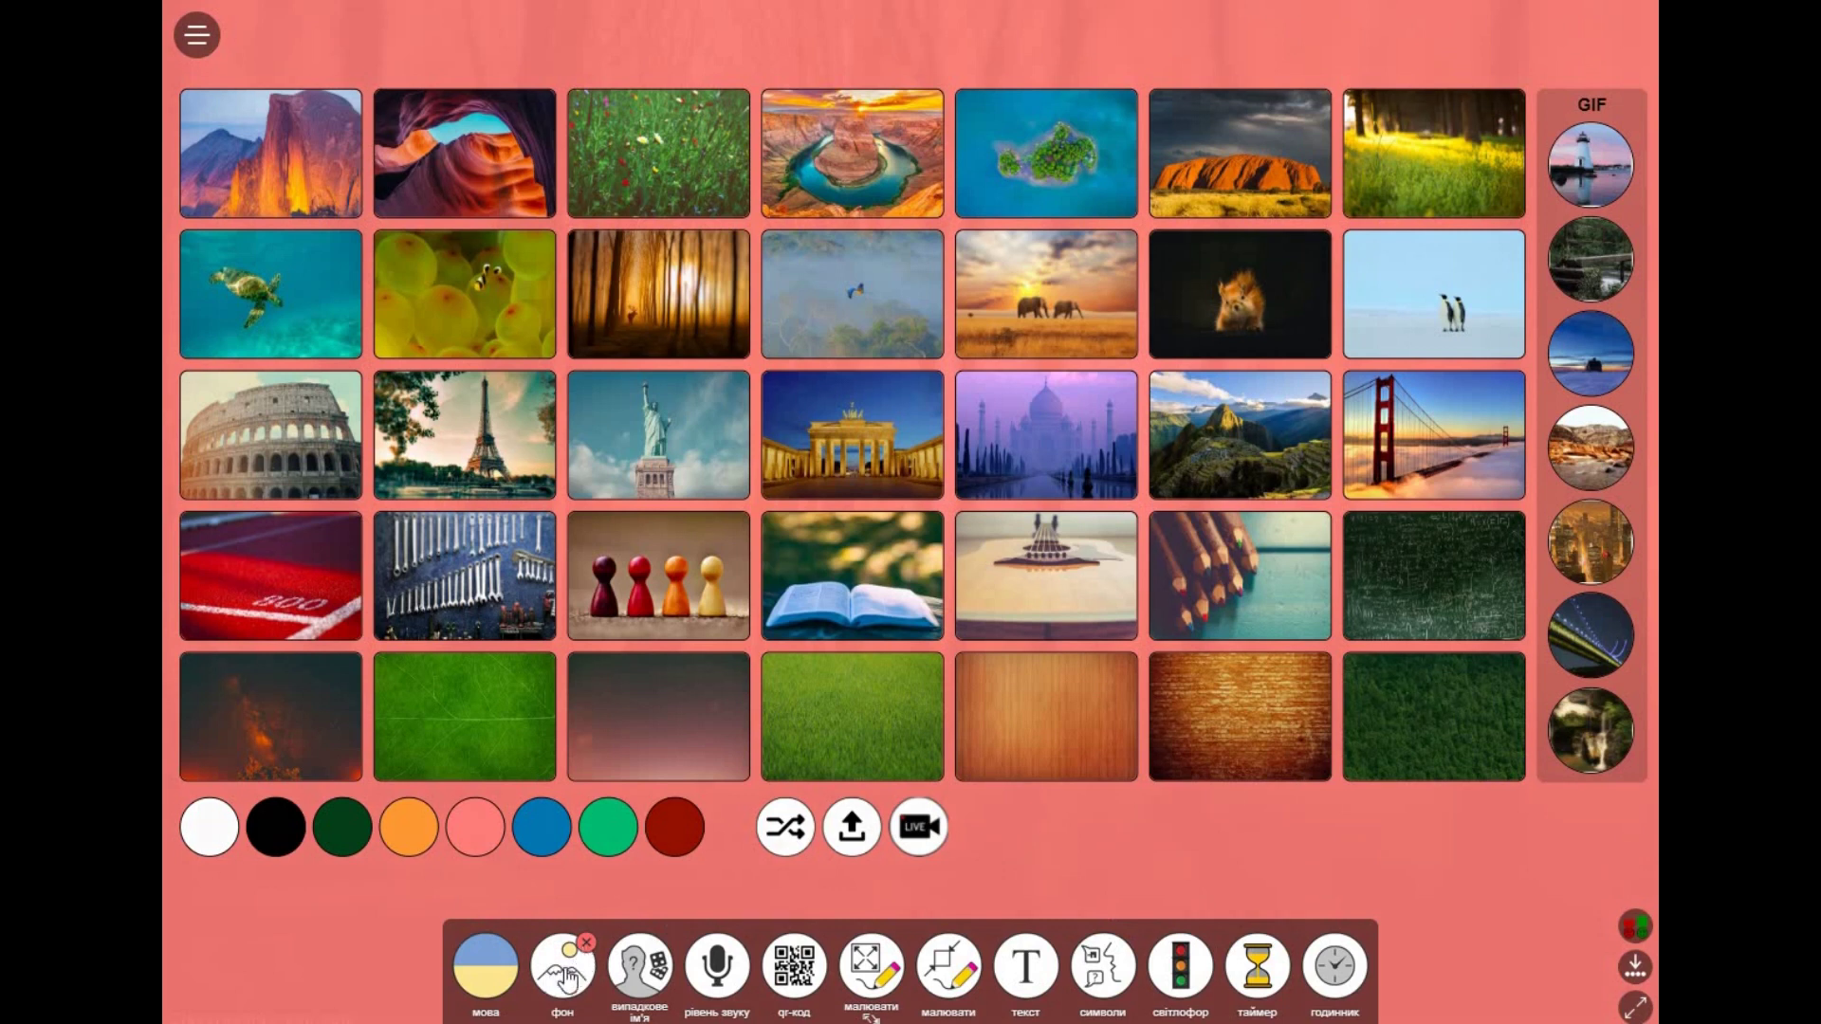
click(585, 947)
Add a QR-code widget encoding '123' and a годинник clock widget
click(810, 975)
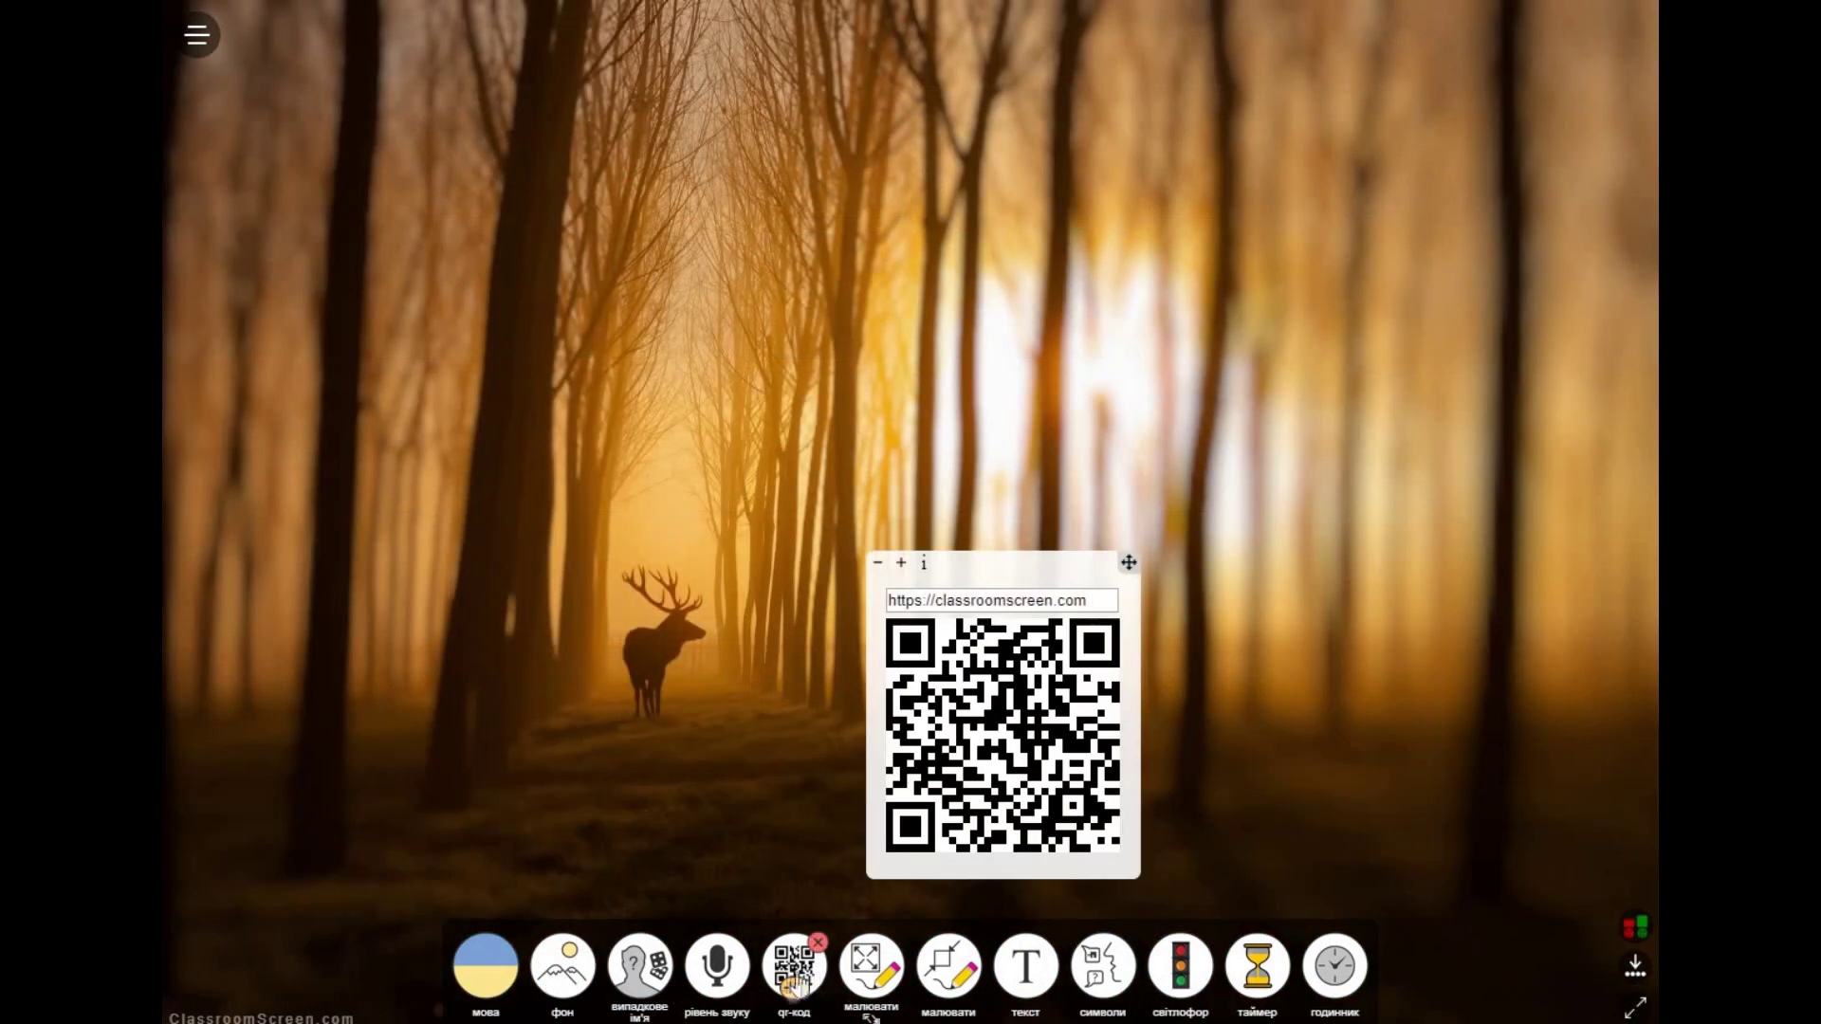
click(1105, 601)
drag(1106, 600, 826, 600)
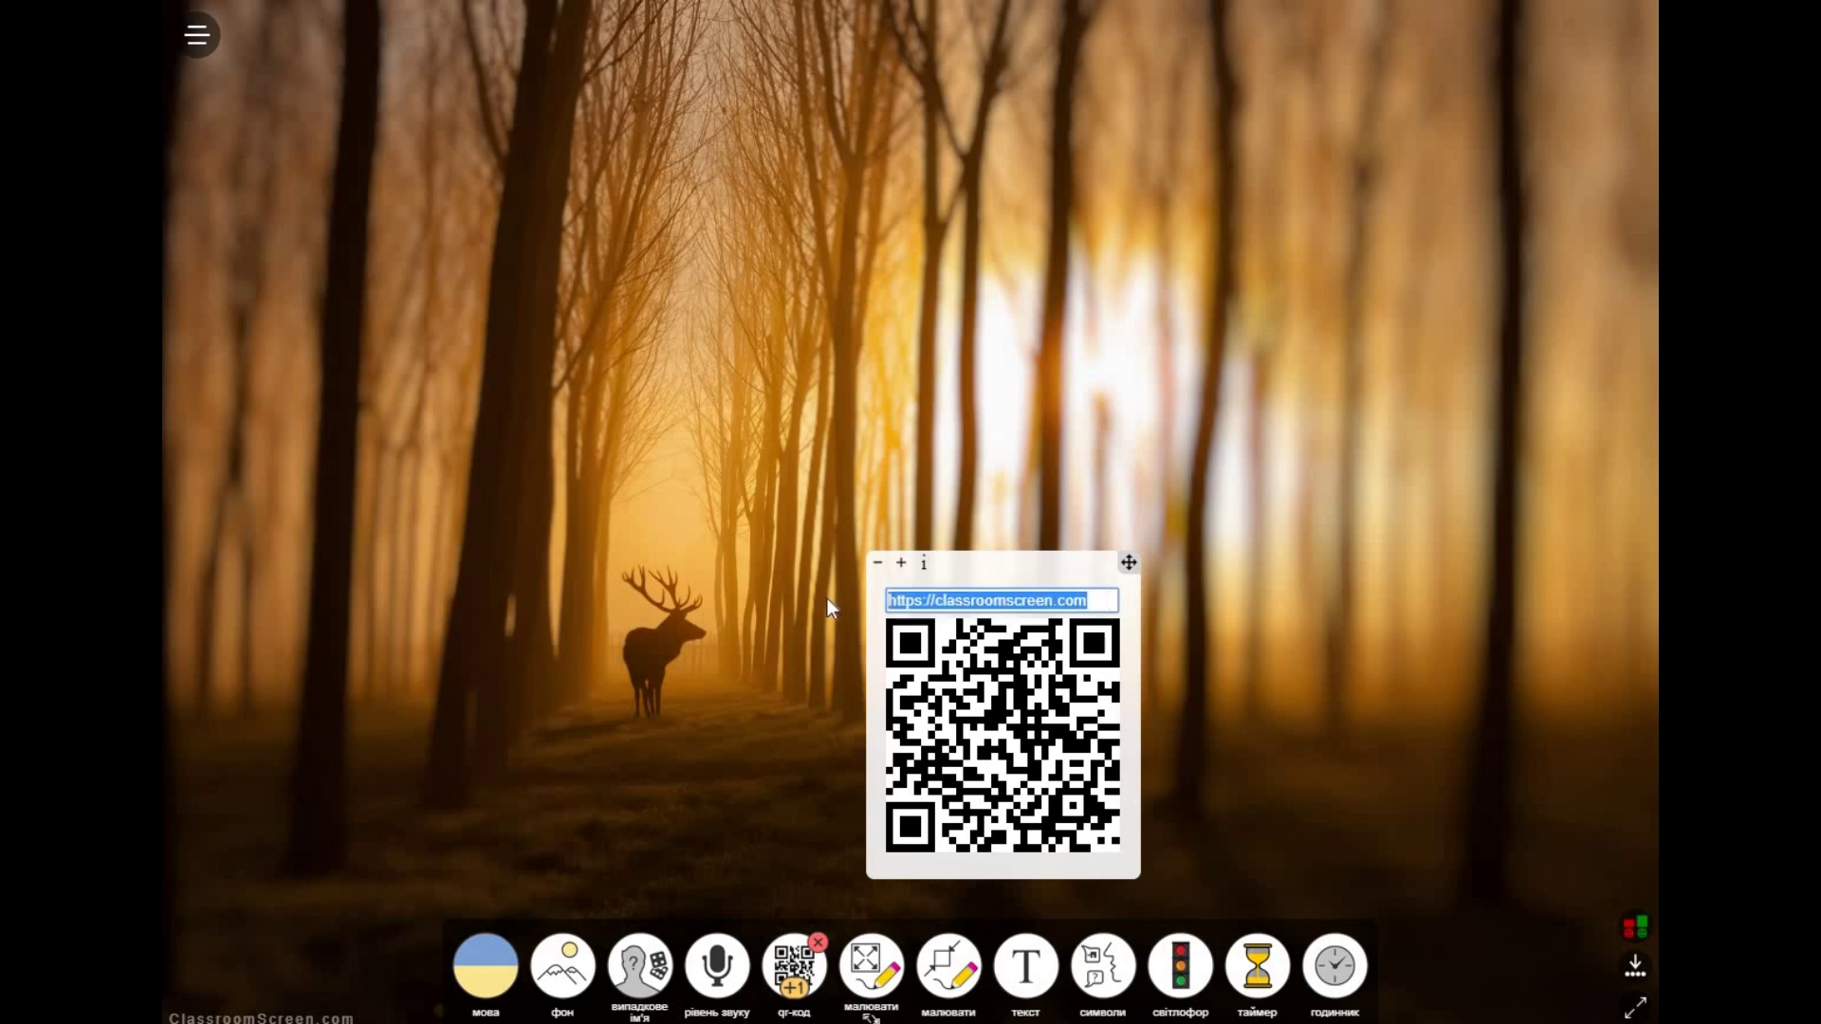
text(123)
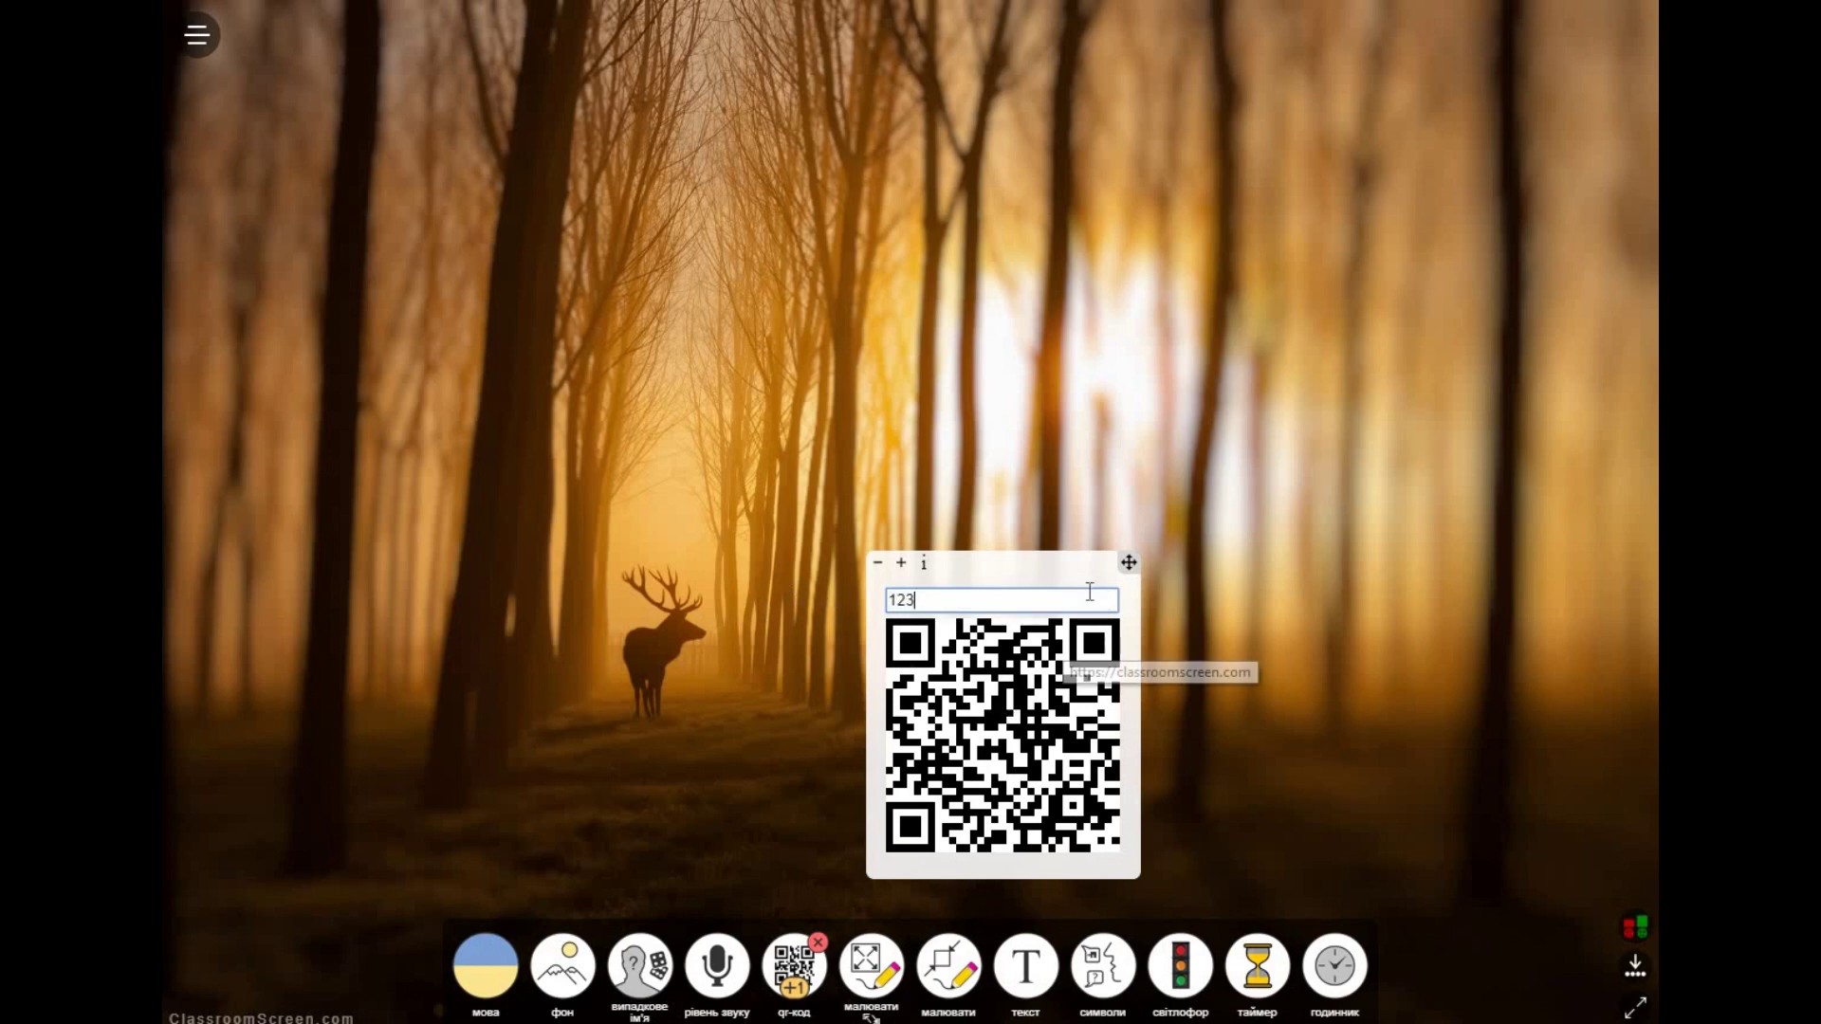
click(1271, 740)
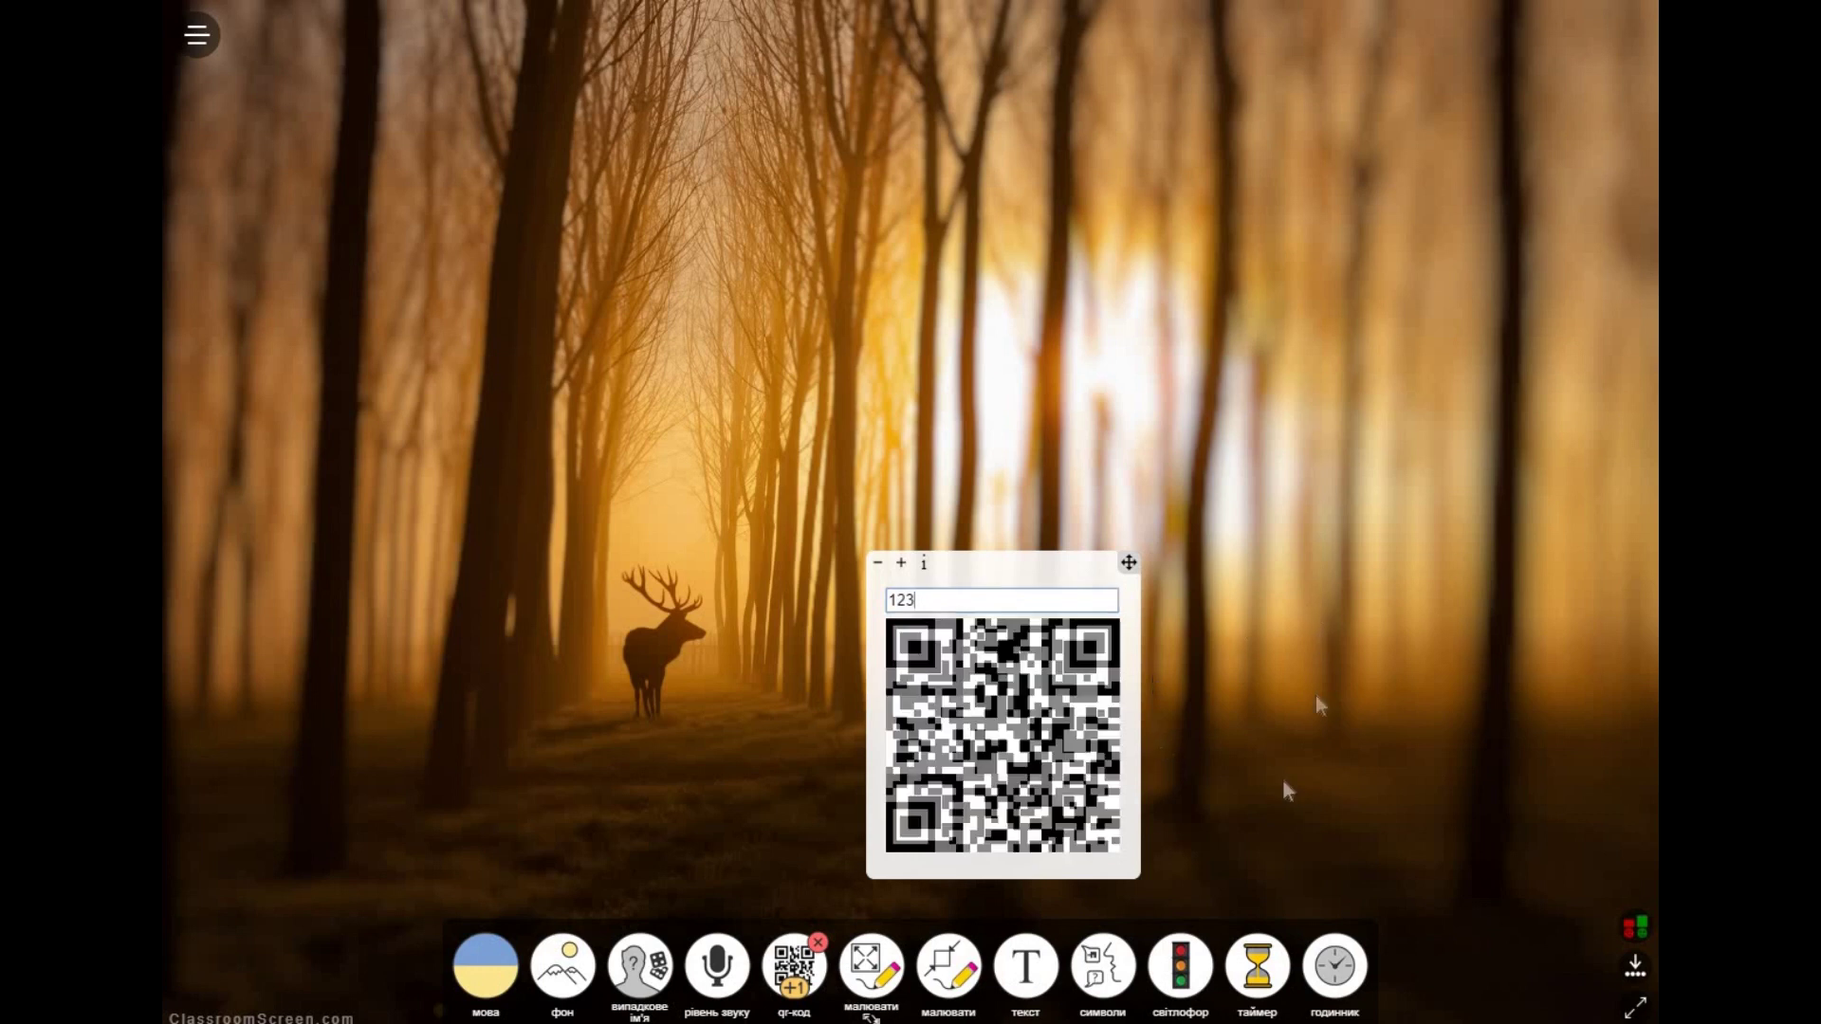
click(1342, 989)
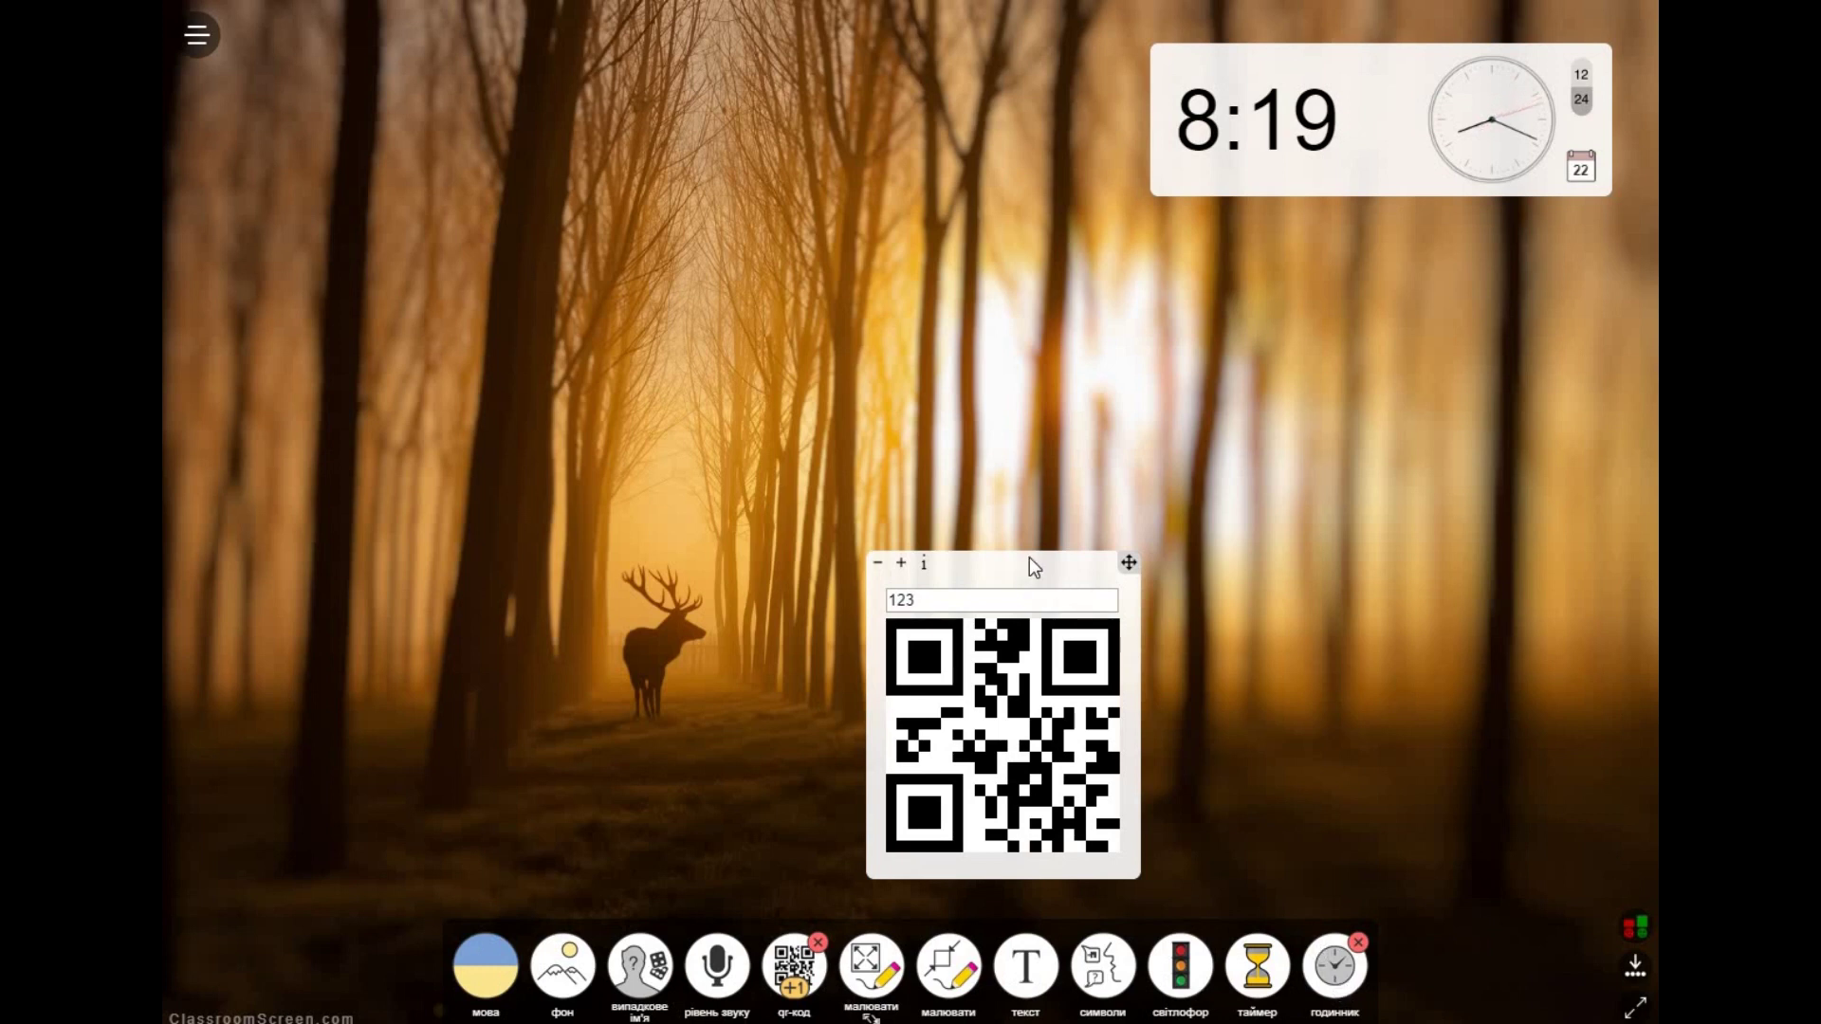
Move the QR code to the upper left and start a 02:10 countdown timer
drag(1030, 564, 374, 320)
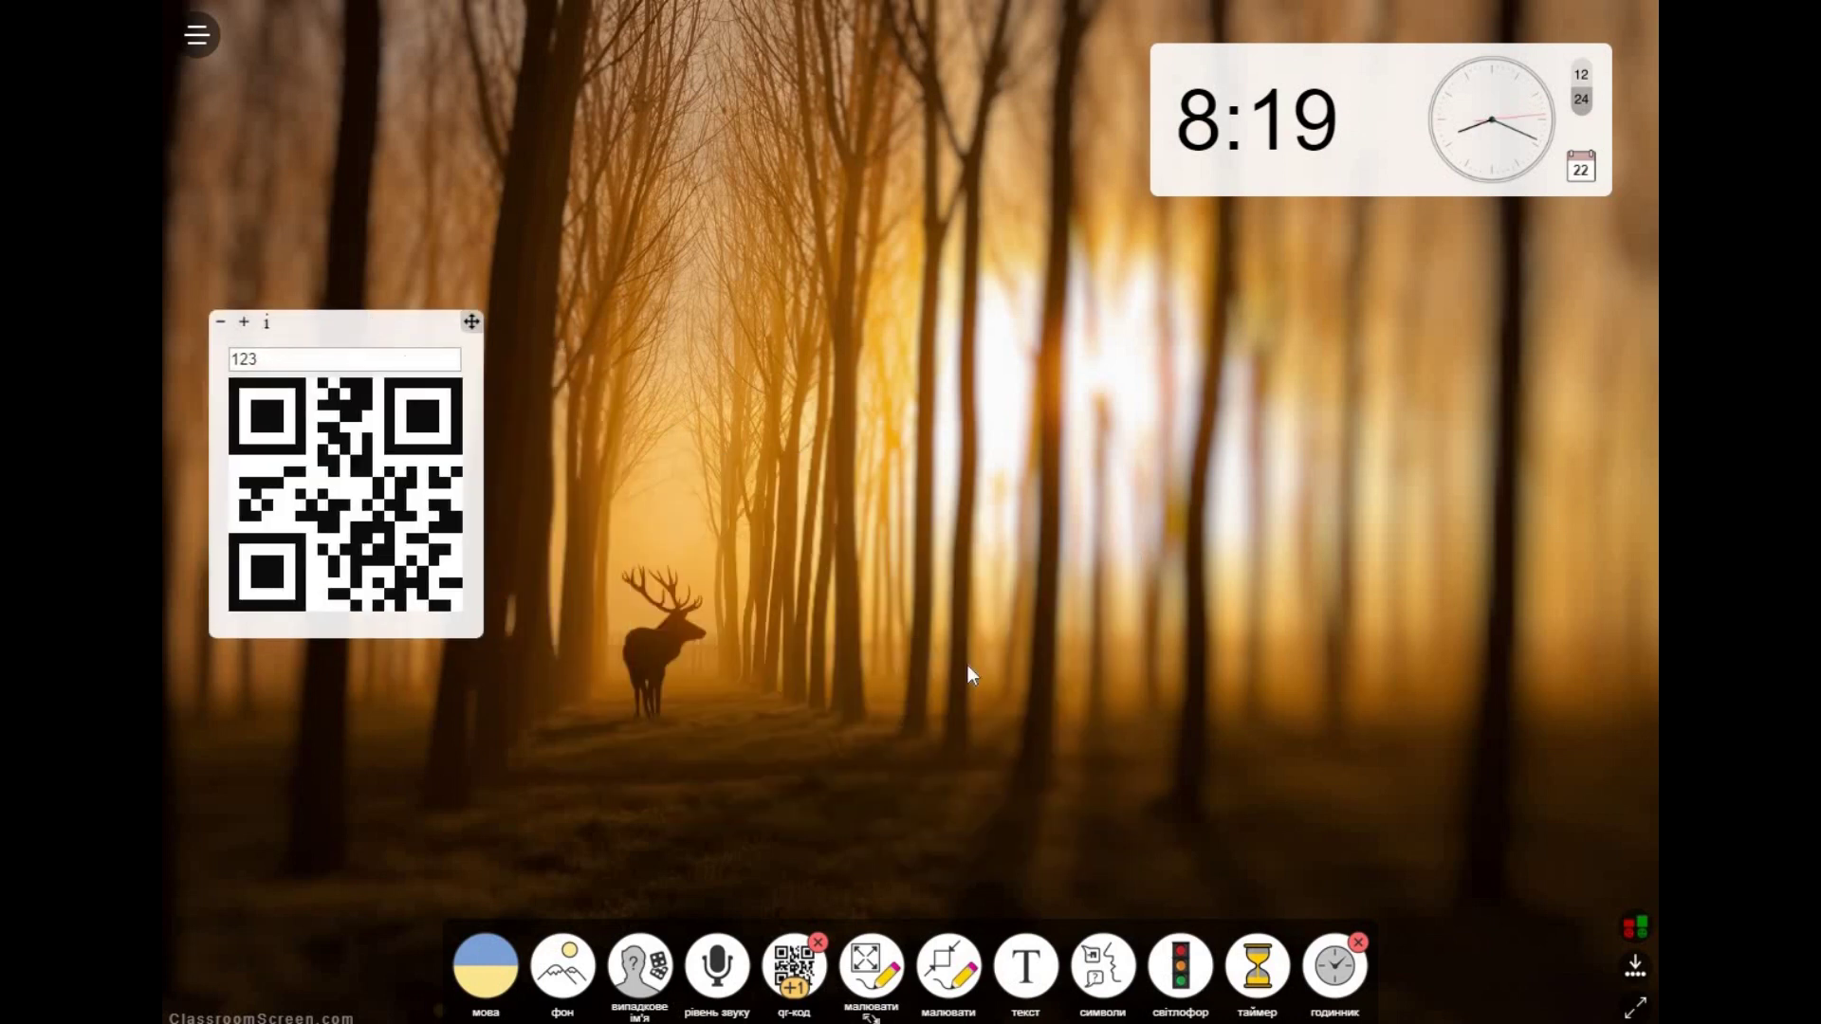
click(1258, 969)
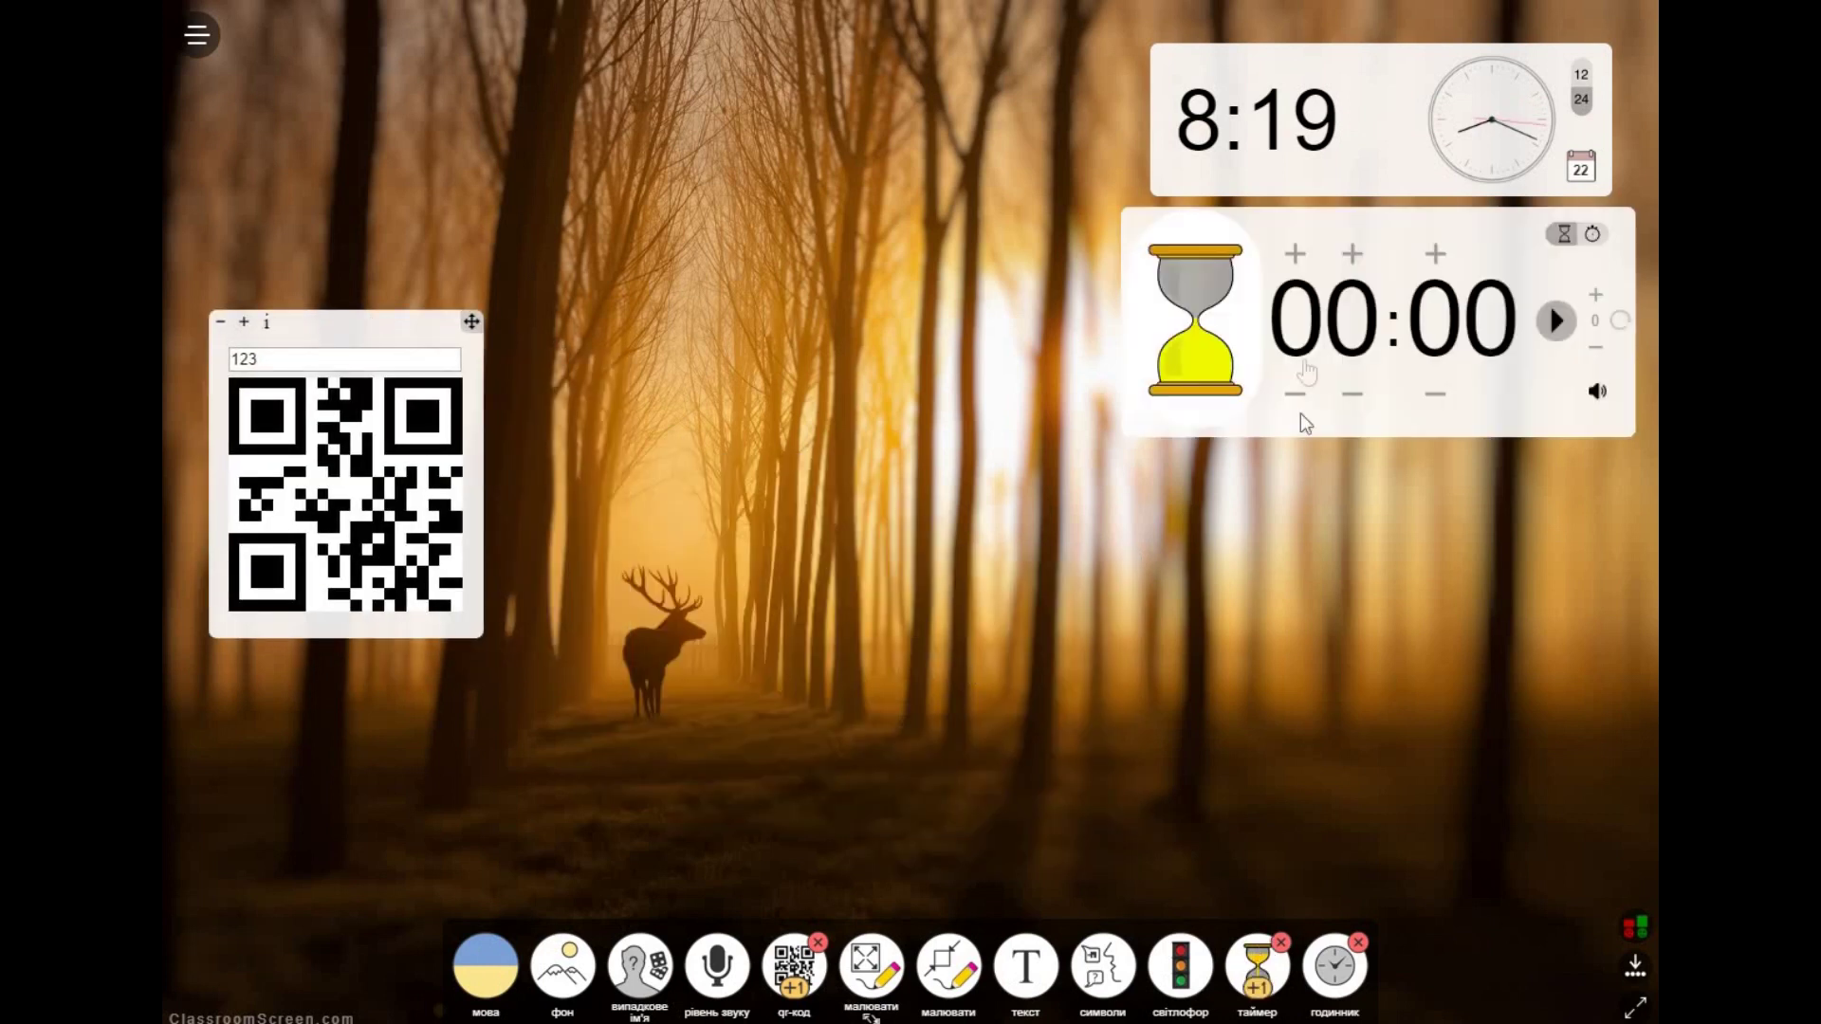
click(1352, 262)
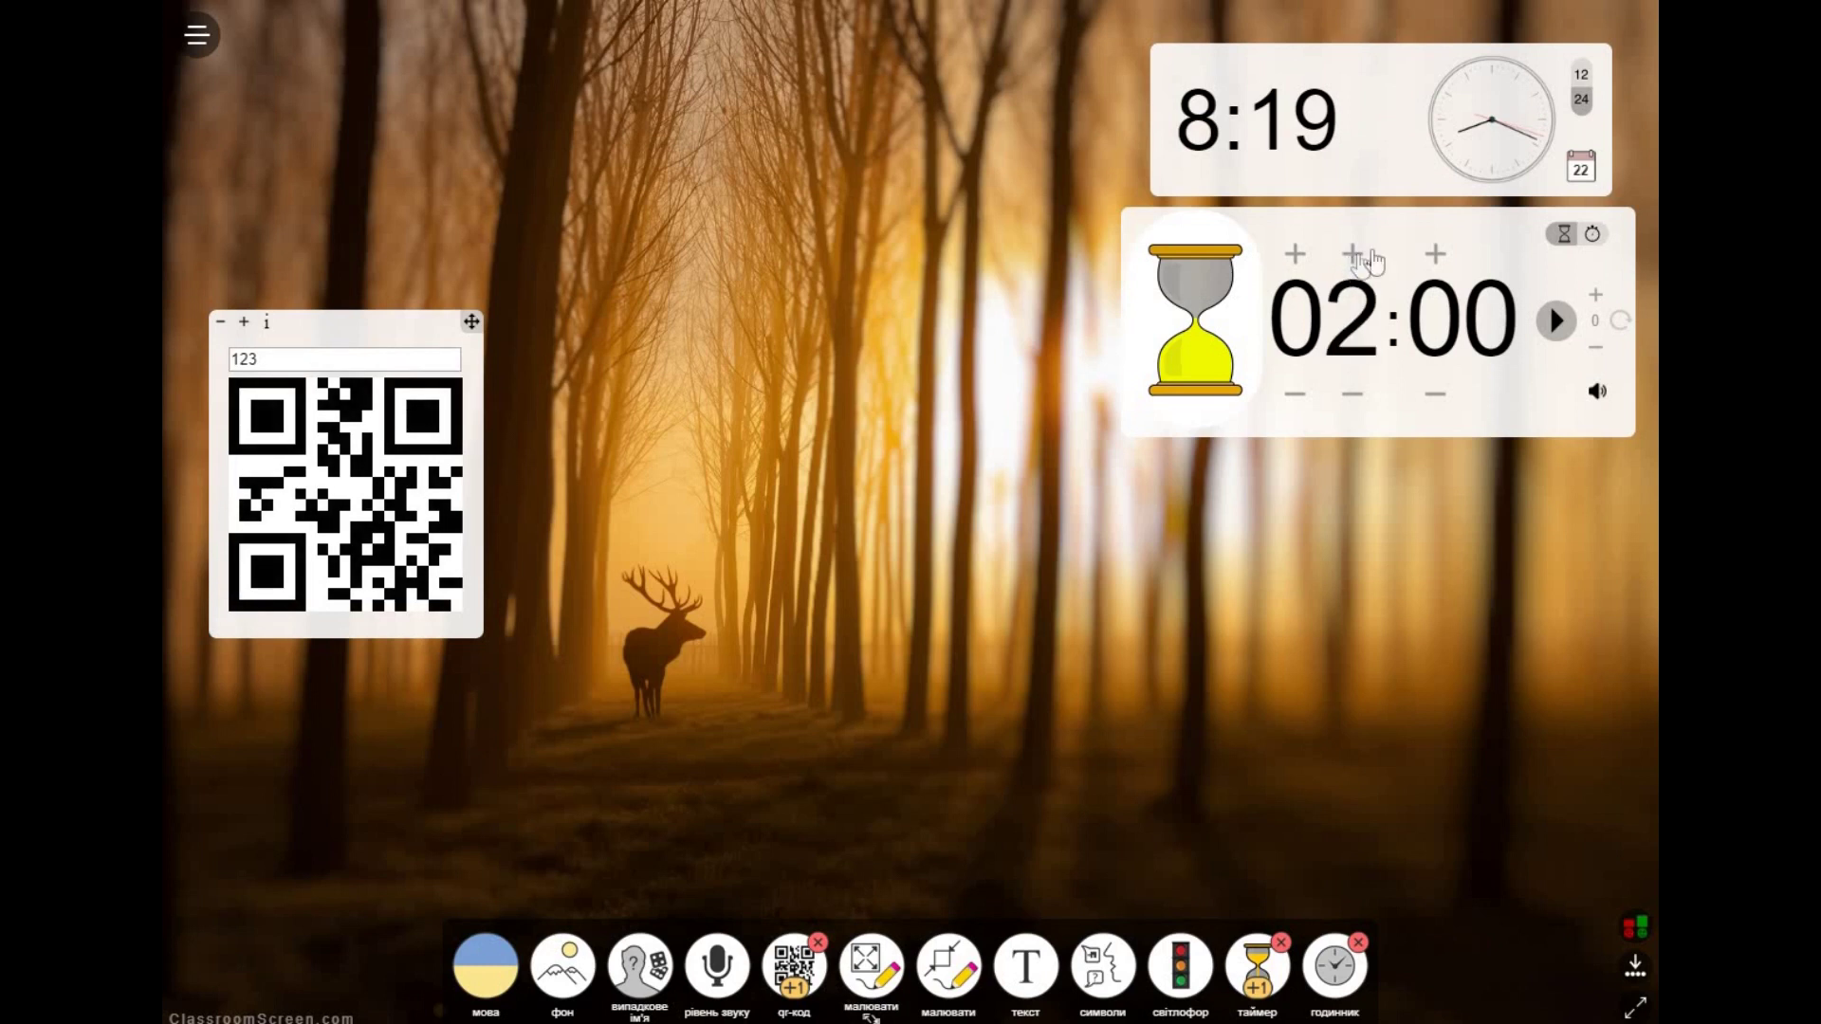
click(1435, 256)
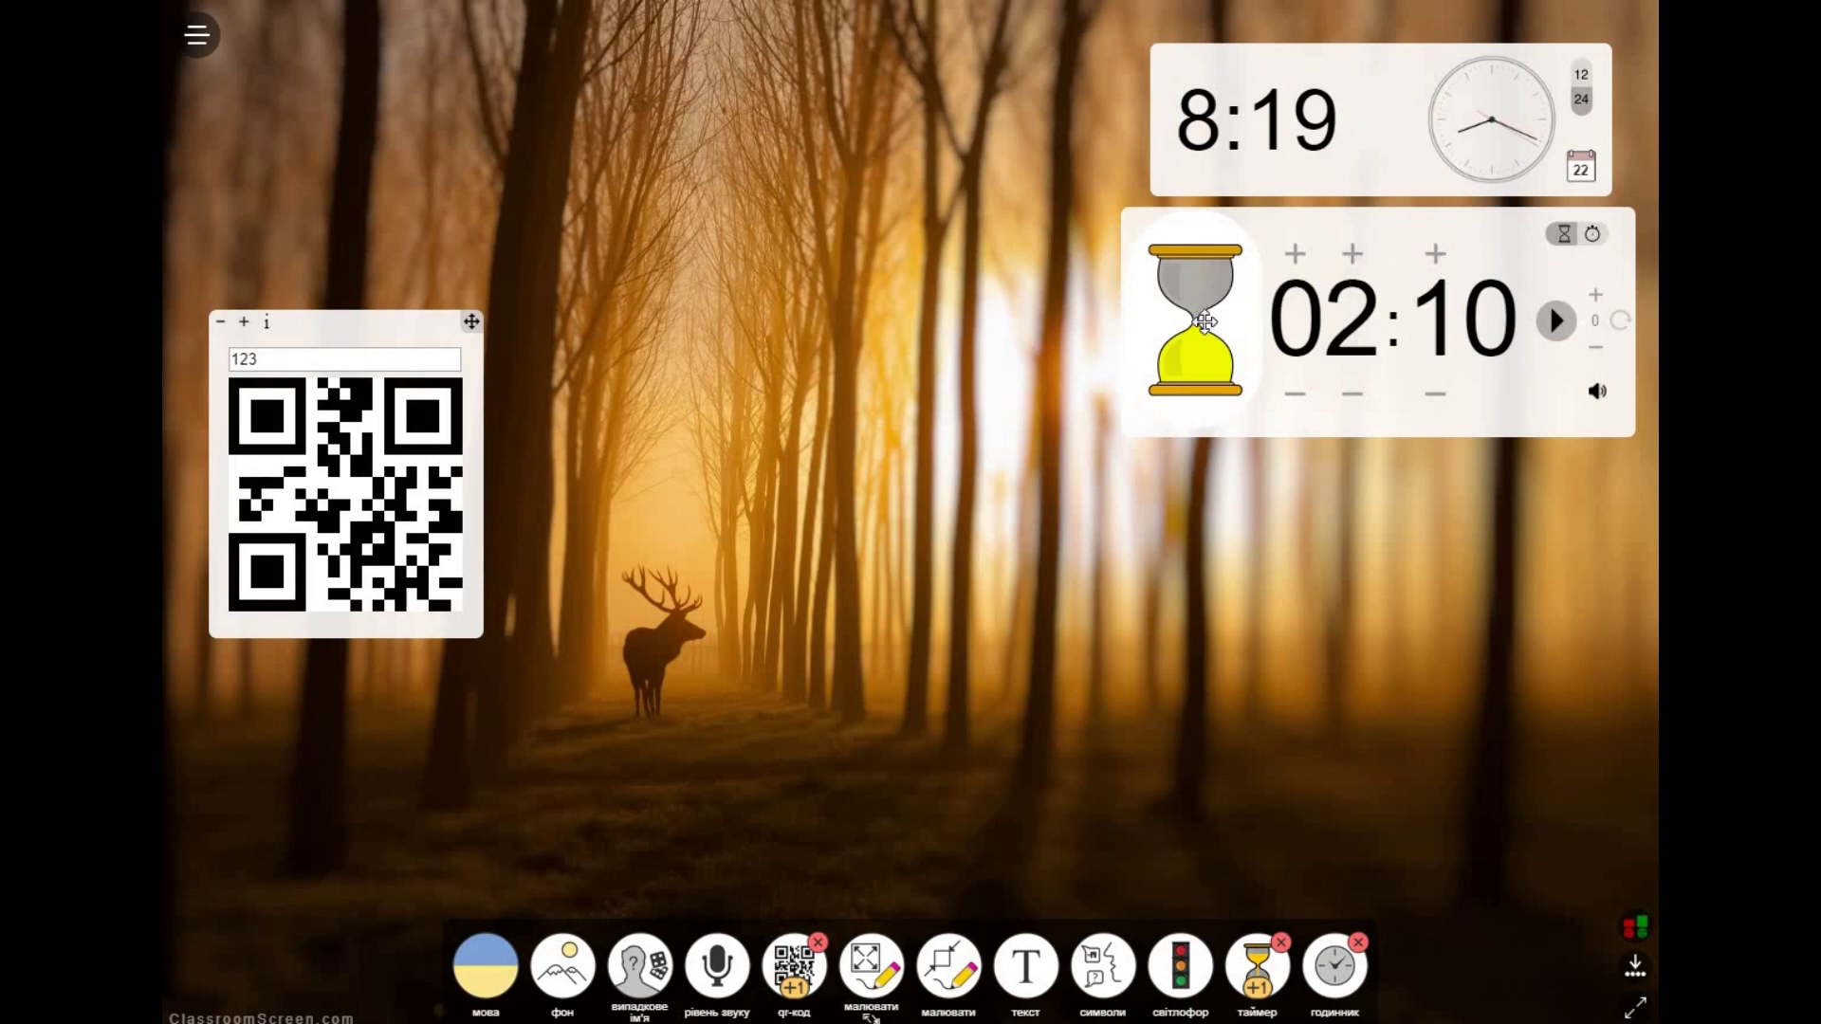
click(1556, 323)
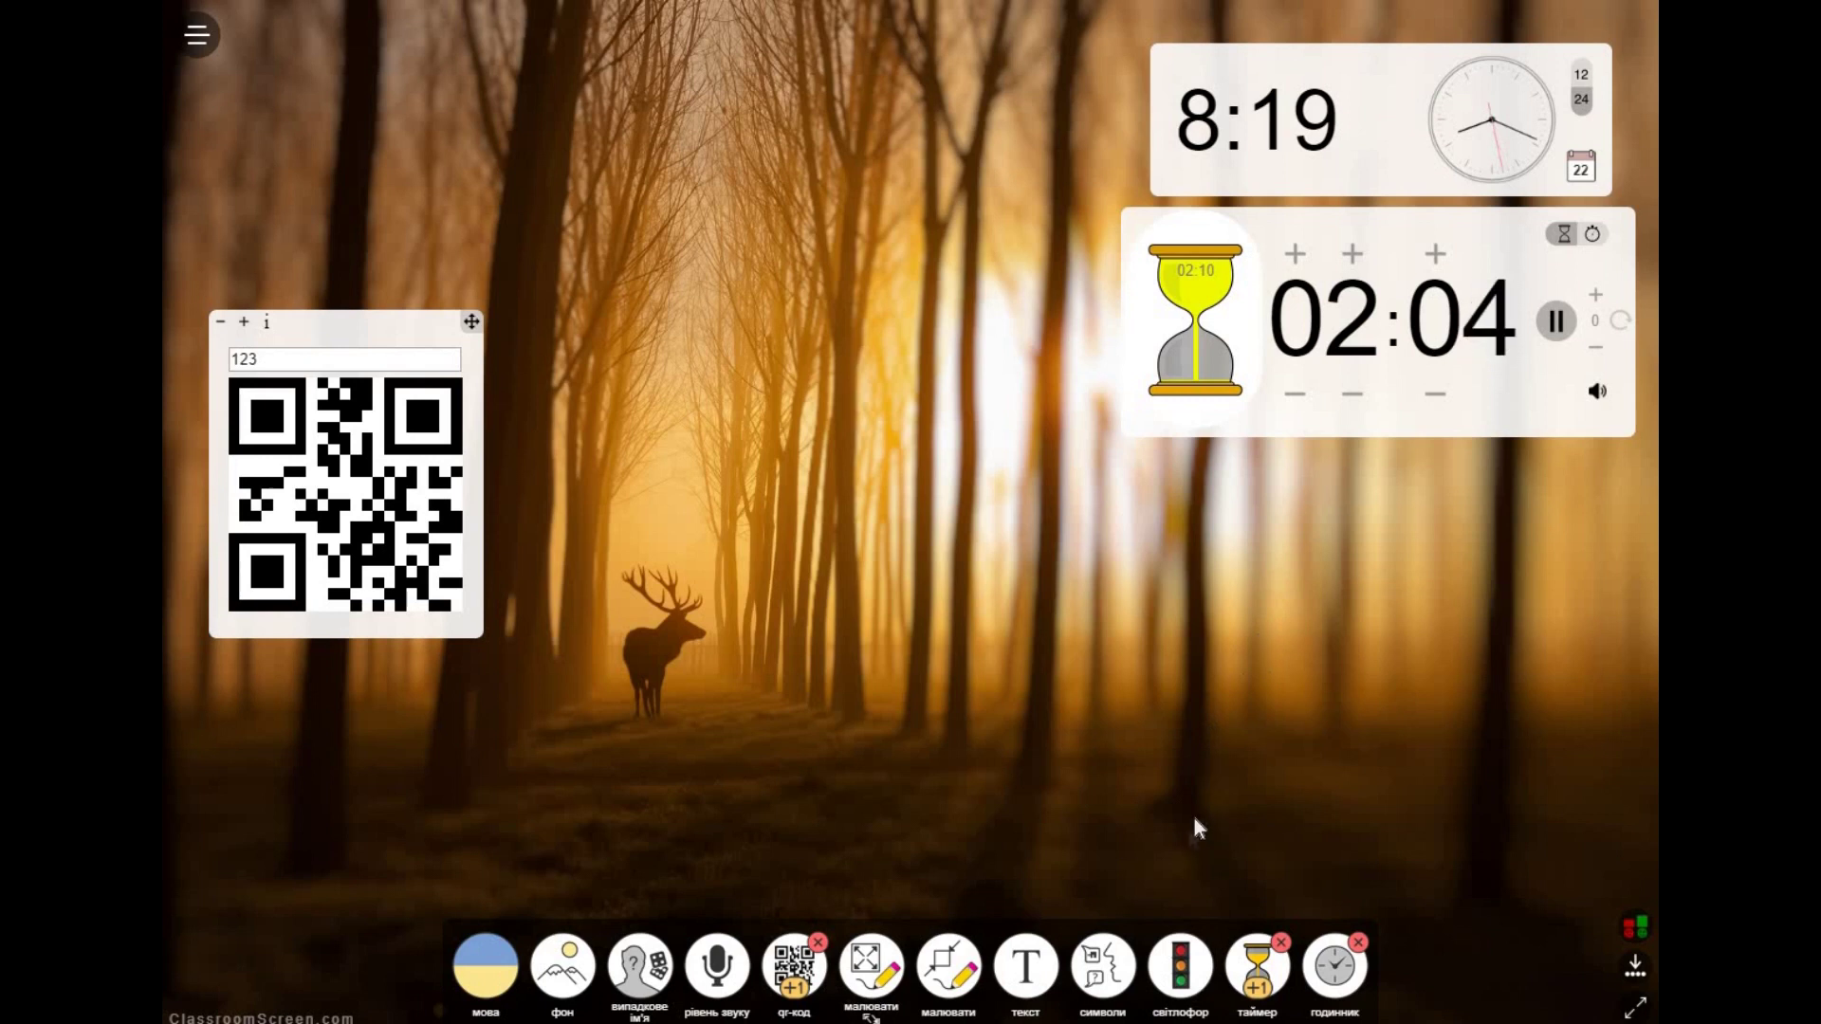
Add the символи panel with тиша, говоріть пошепки, запитай сусіда and працюйте разом
click(1108, 977)
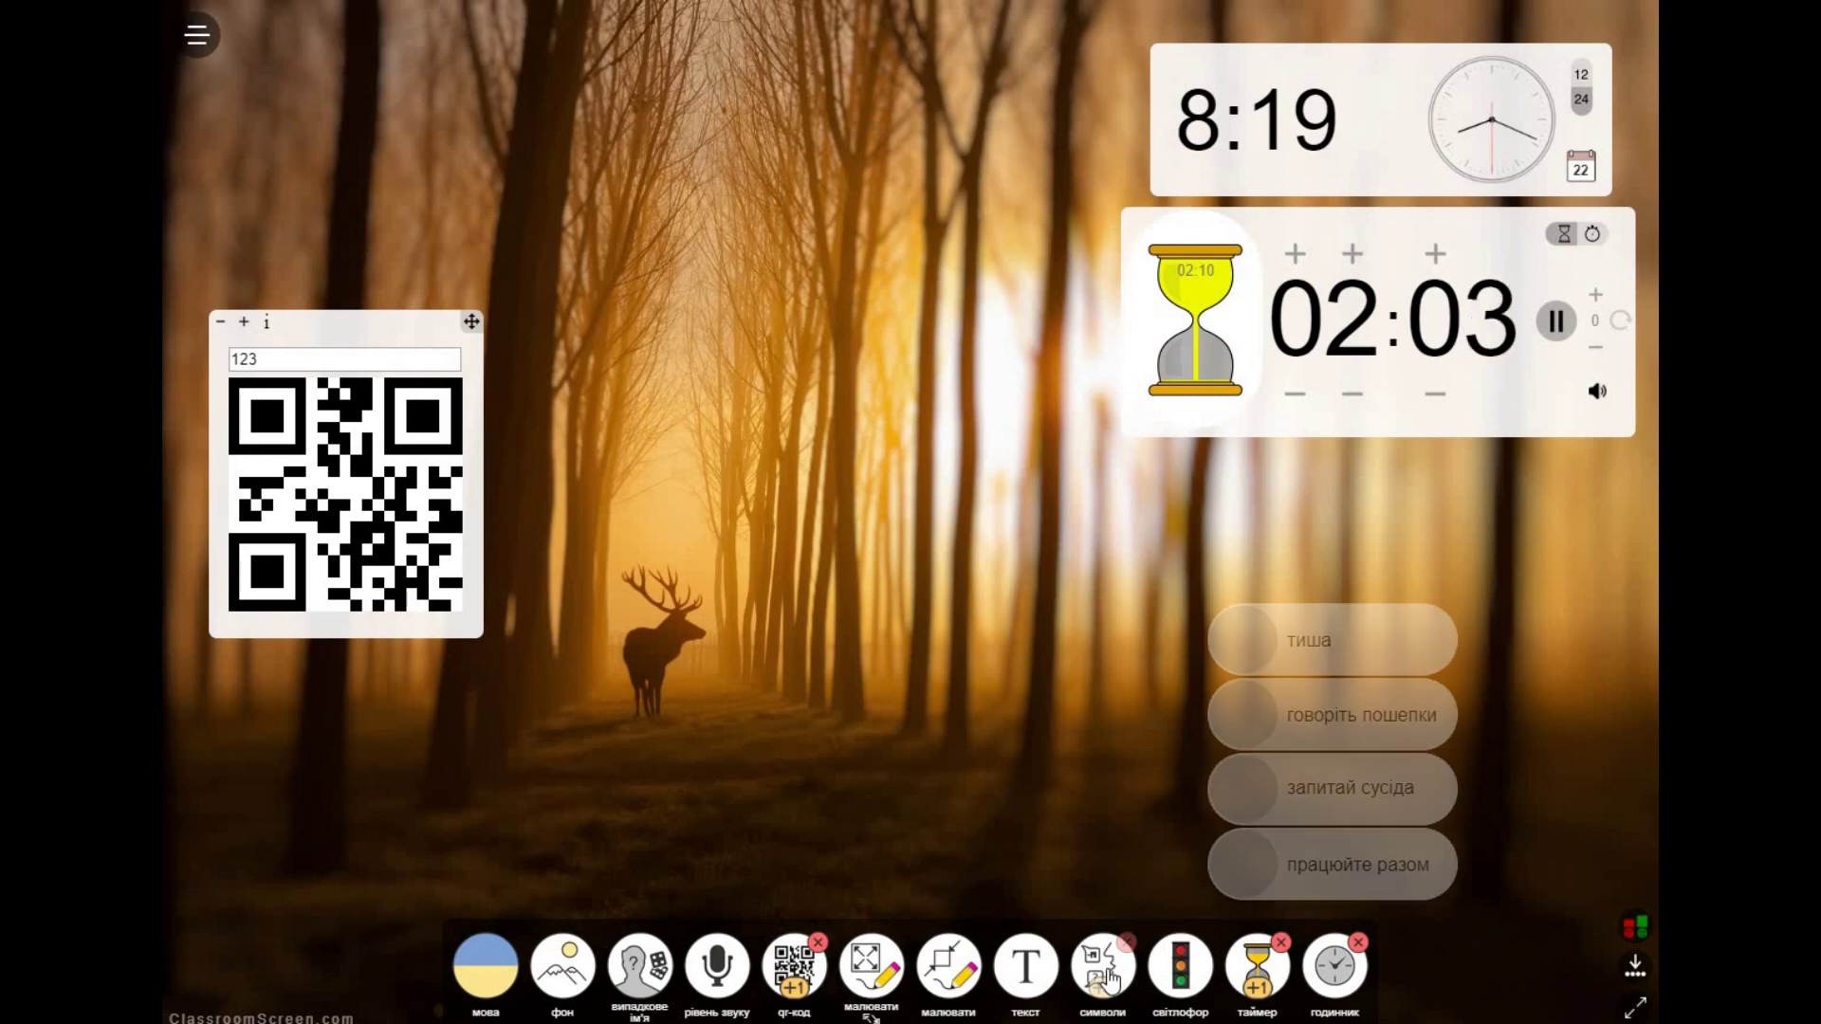